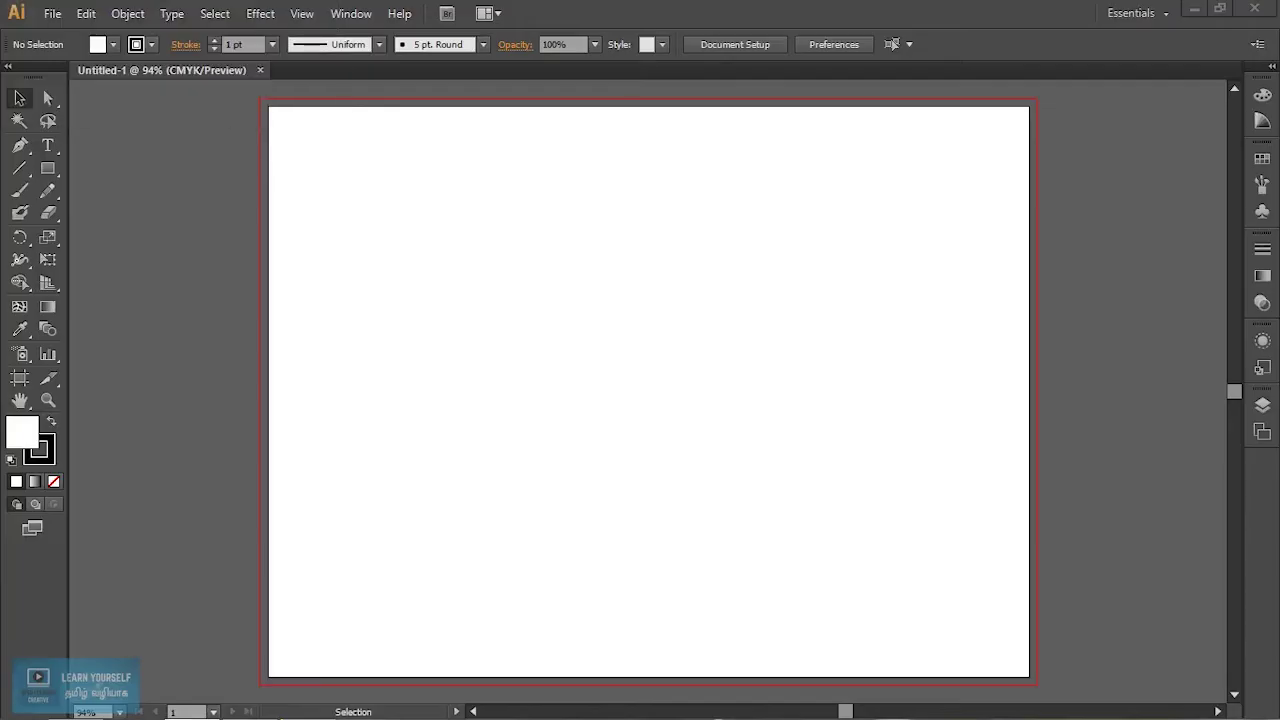
Select the Pencil tool, then bring up the Rectangle tool's group of shape tools.
click(47, 191)
click(48, 196)
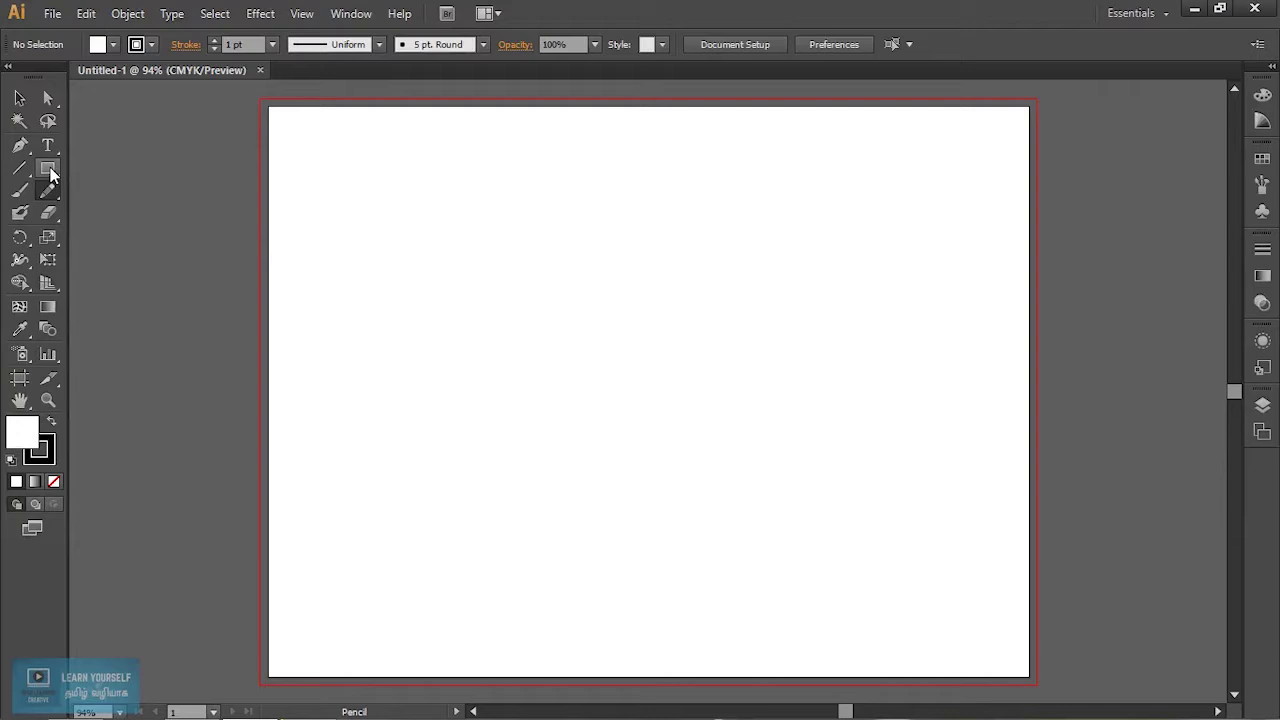
click(48, 170)
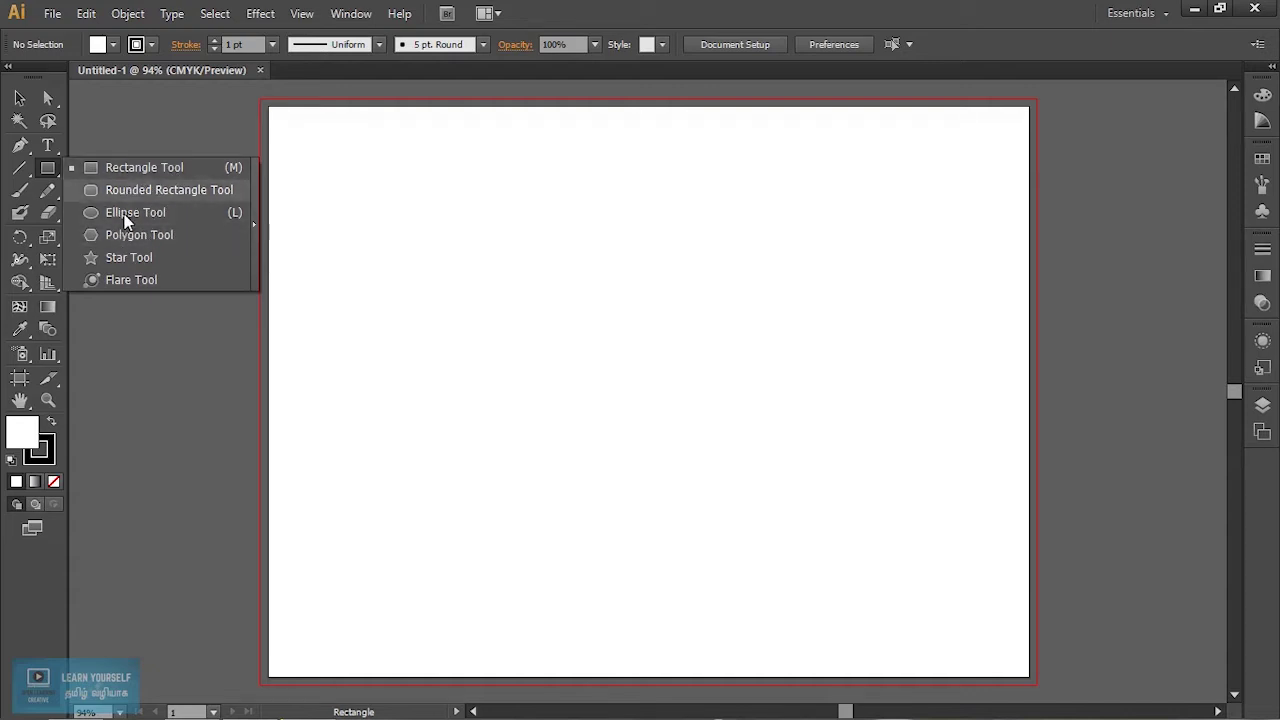
Tear the shape tools off into a floating panel on the artboard and begin dragging a rectangle.
click(253, 221)
drag(142, 184, 363, 174)
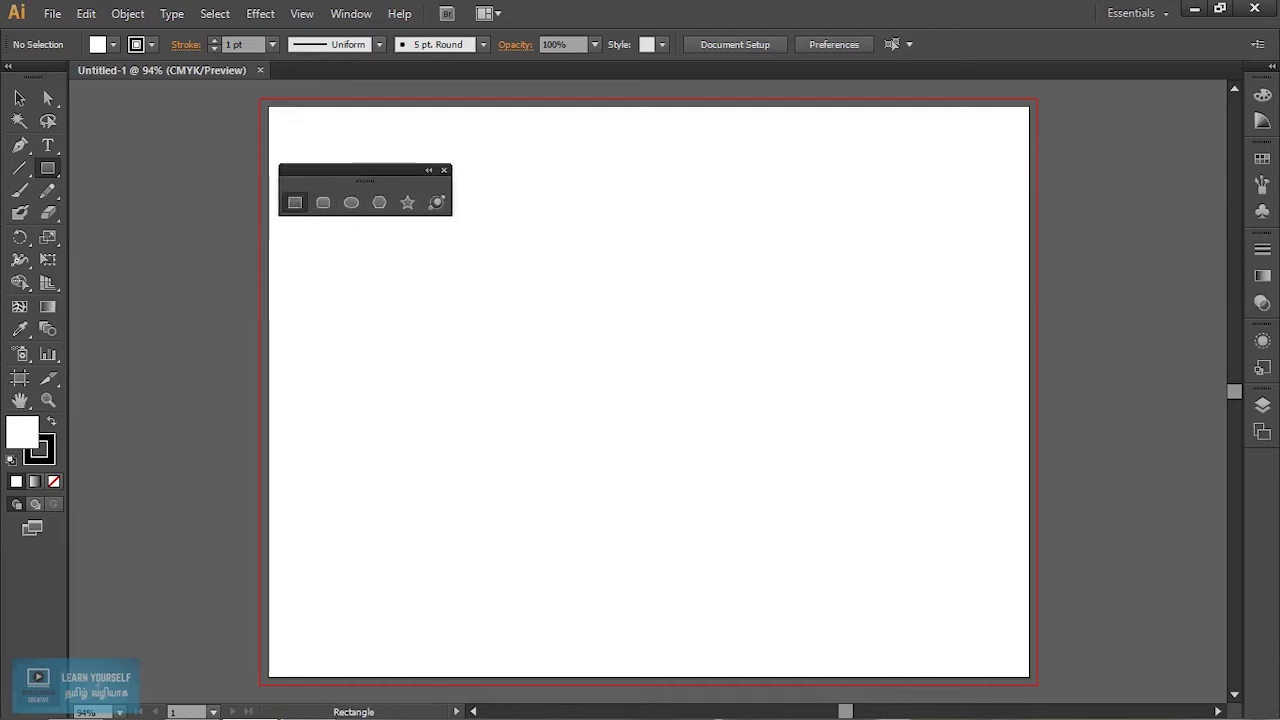
mouse_move(355, 304)
mouse_down()
mouse_move(702, 488)
mouse_move(520, 466)
mouse_move(449, 394)
mouse_move(657, 603)
mouse_move(473, 420)
mouse_move(469, 437)
mouse_move(571, 500)
mouse_move(704, 450)
mouse_move(599, 437)
mouse_up()
Draw a small square from its centre with Shift+Alt near the artboard's top left.
key(shift)
key(alt)
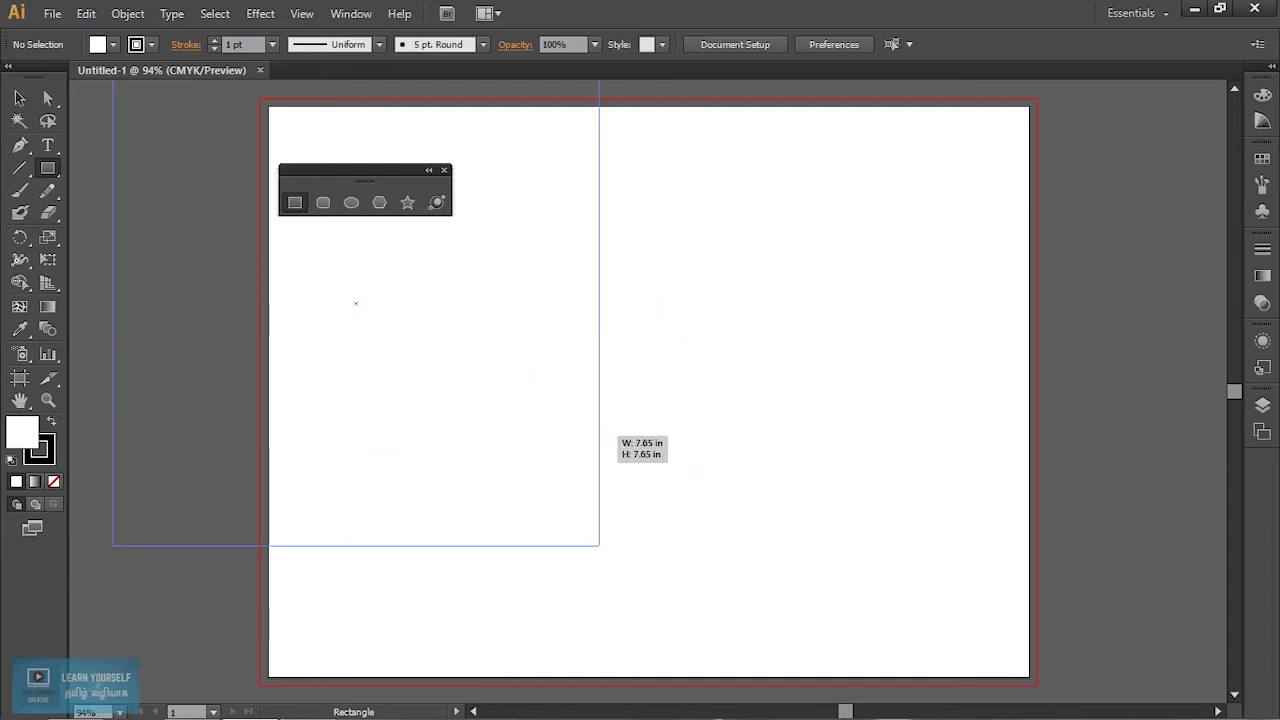
mouse_move(599, 545)
mouse_down()
mouse_move(360, 307)
mouse_move(425, 373)
mouse_up()
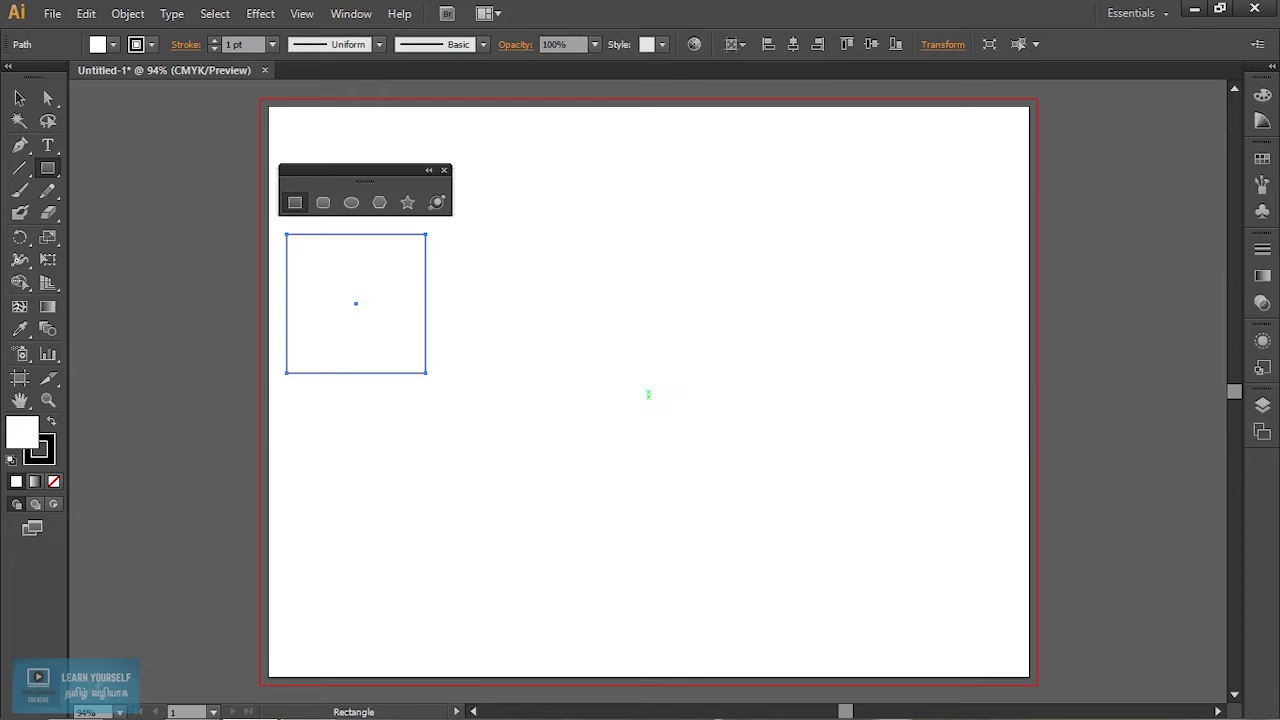
click(351, 13)
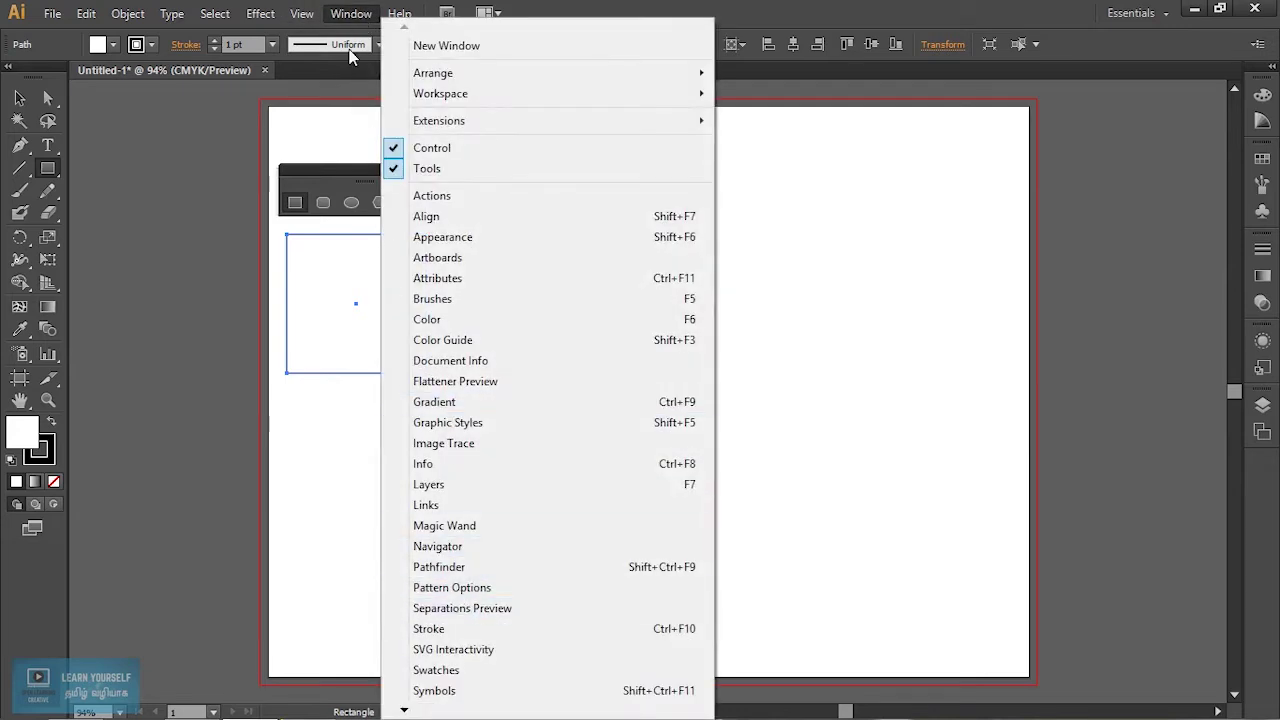
mouse_move(301, 13)
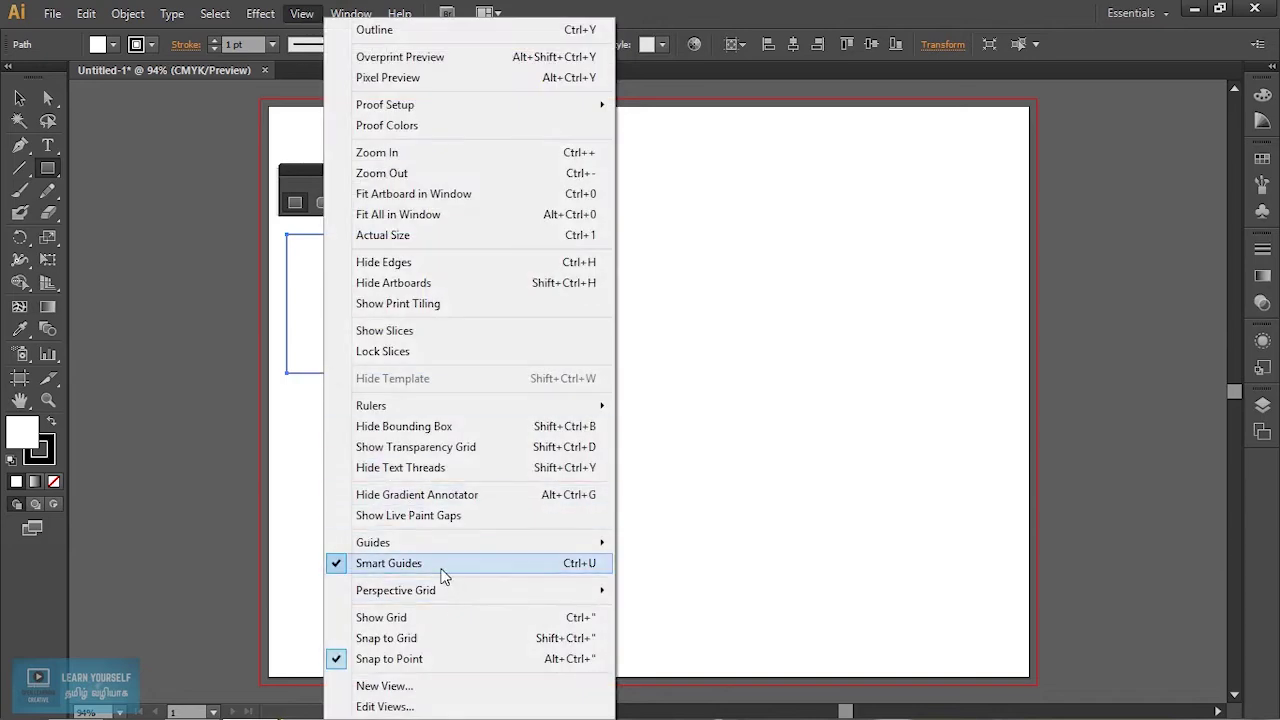
Toggle Smart Guides and draw a 3.62 × 3.62 in square centred mid-artboard.
click(658, 414)
click(660, 402)
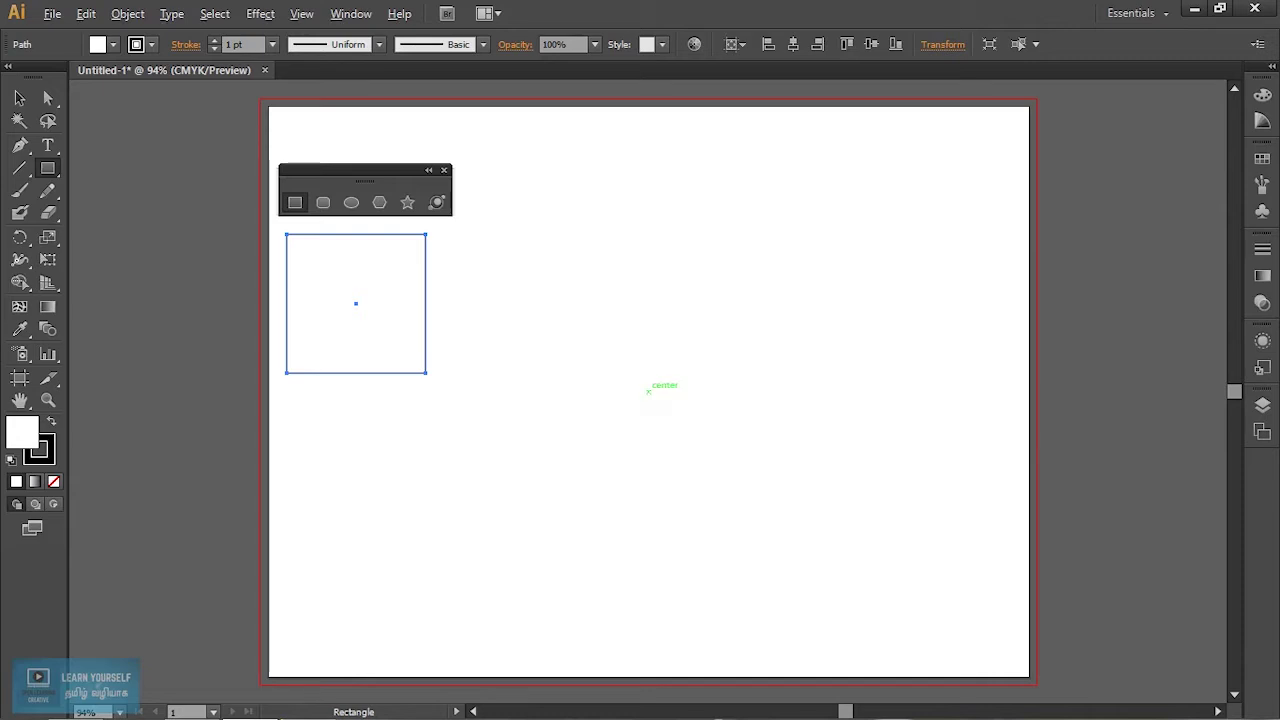
drag(648, 391, 721, 465)
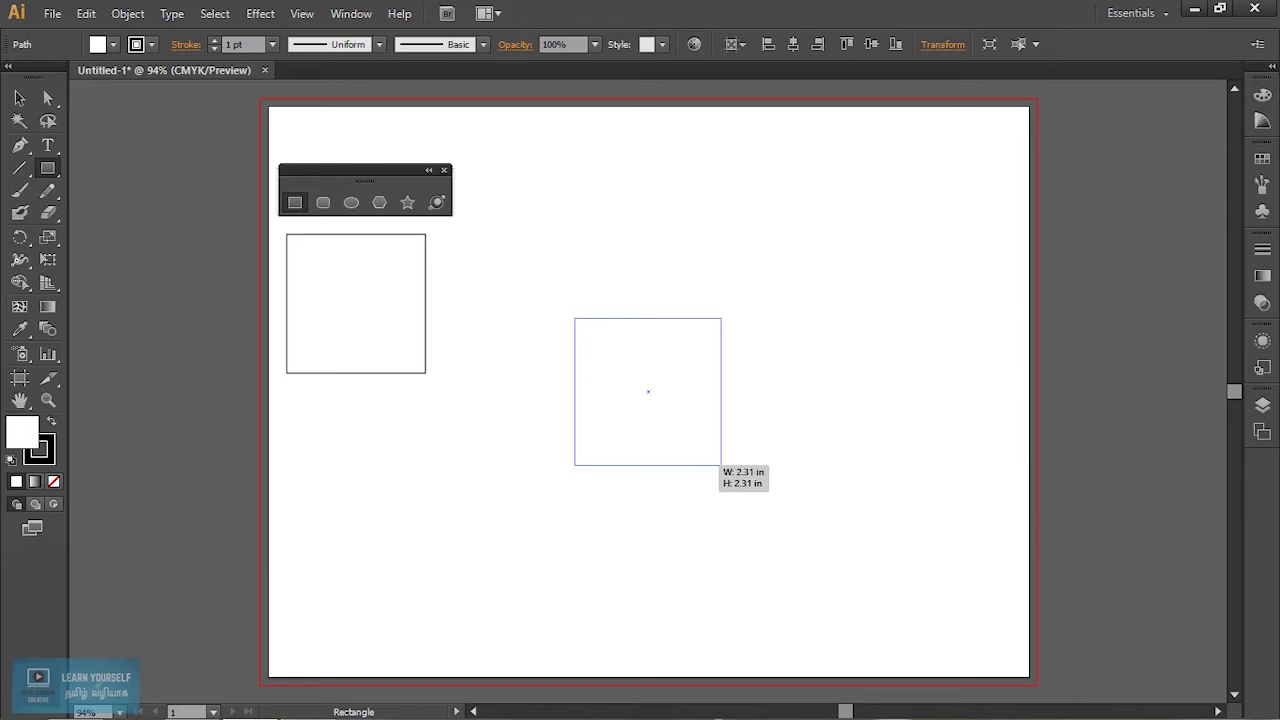
mouse_move(721, 465)
mouse_down()
mouse_move(709, 496)
mouse_move(677, 480)
mouse_move(760, 483)
mouse_move(749, 469)
mouse_move(771, 414)
mouse_move(765, 495)
mouse_move(763, 445)
mouse_up()
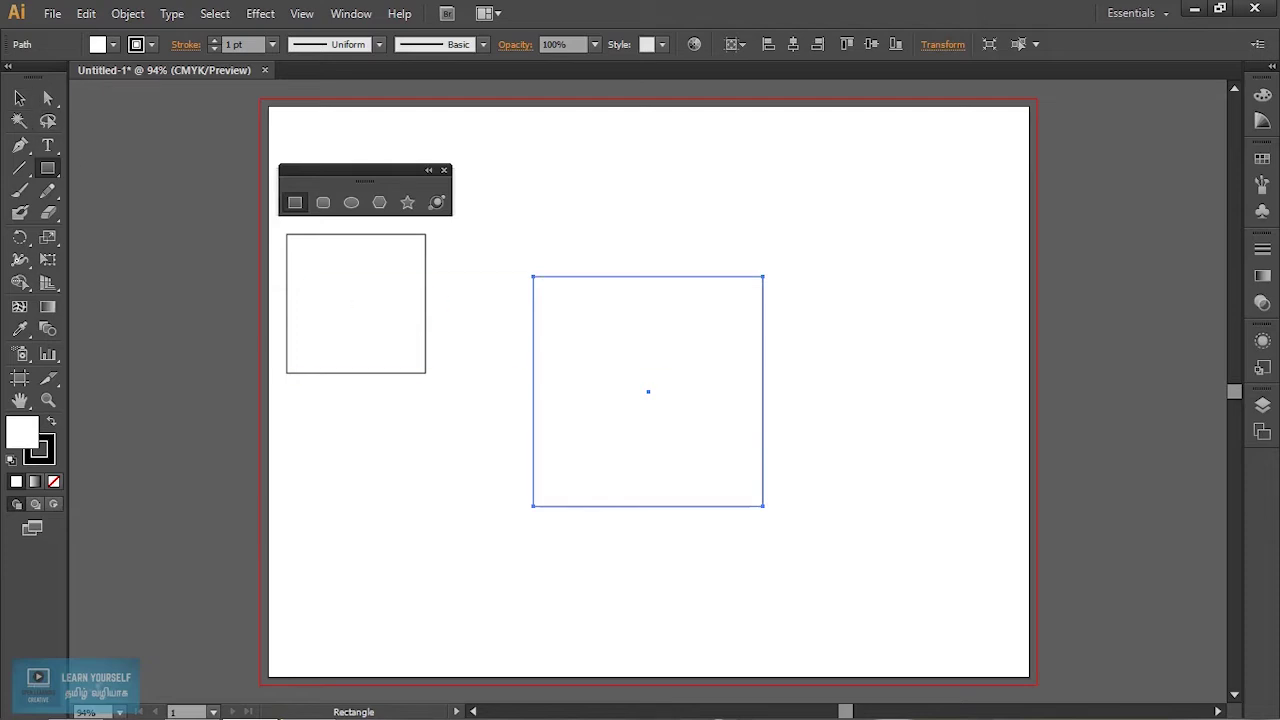
double_click(37, 447)
Fill the centre square with red, then switch it to a white-to-black linear gradient.
click(978, 368)
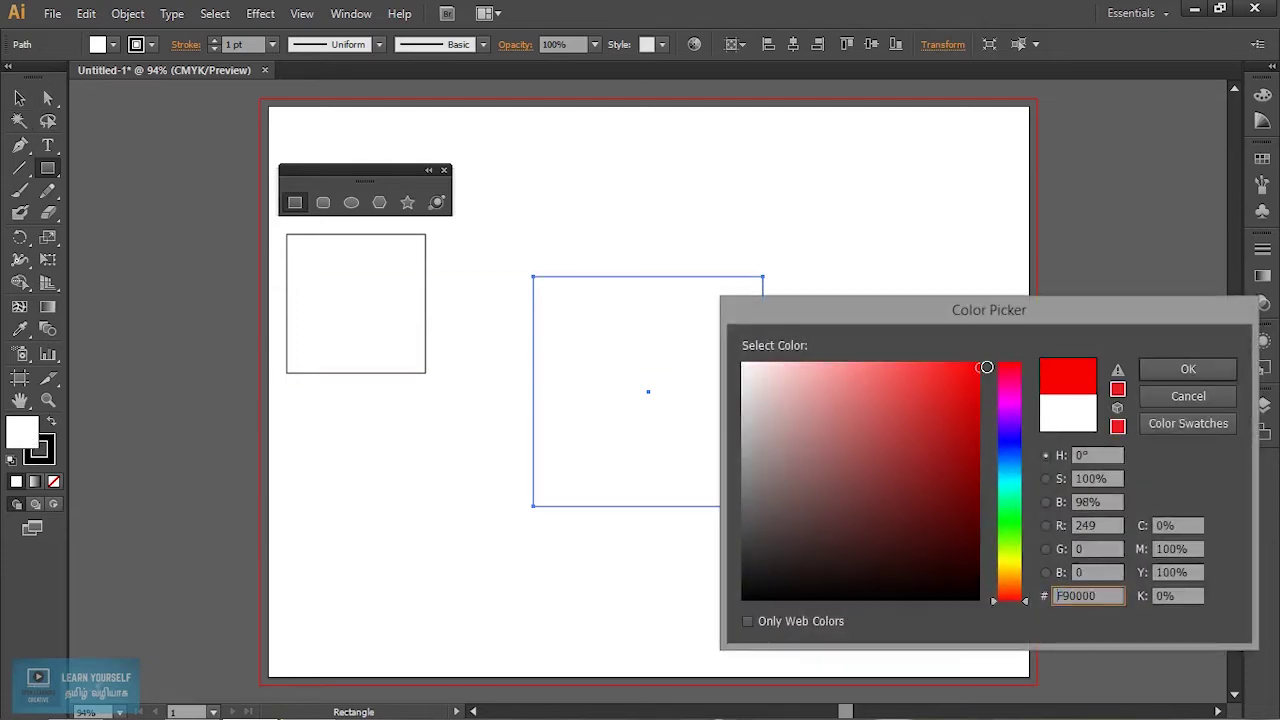
click(1194, 376)
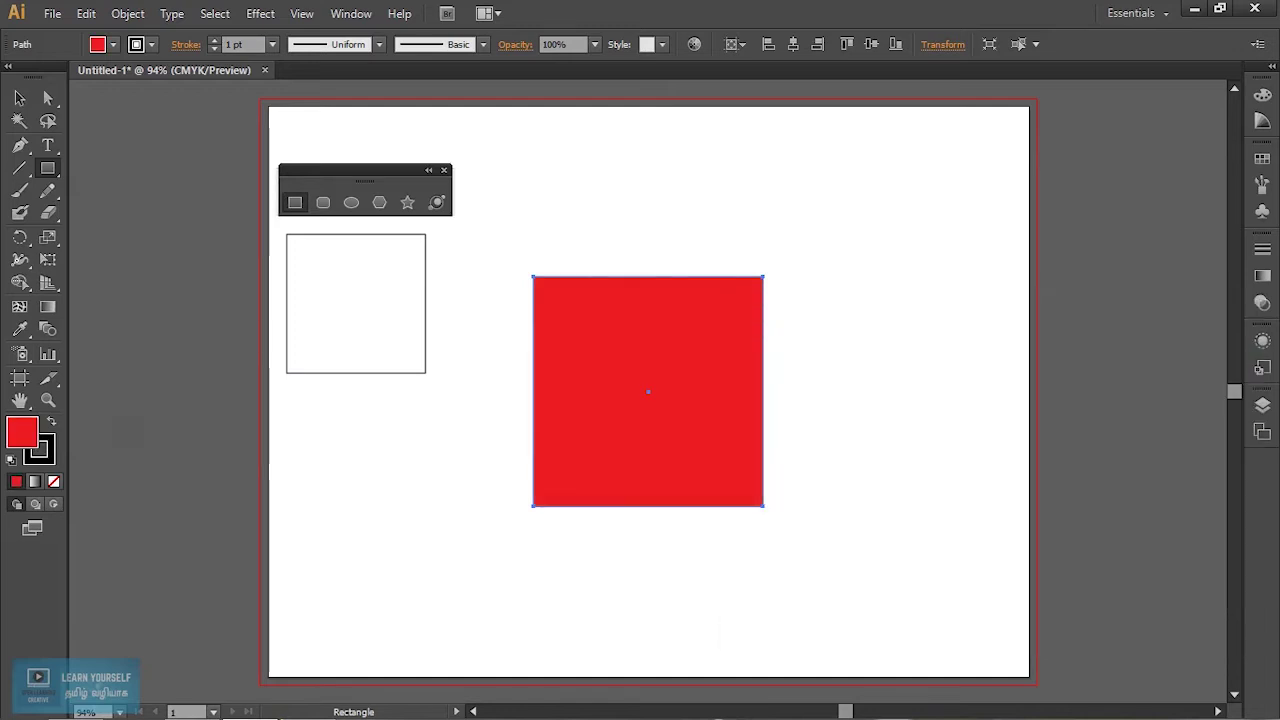
click(33, 482)
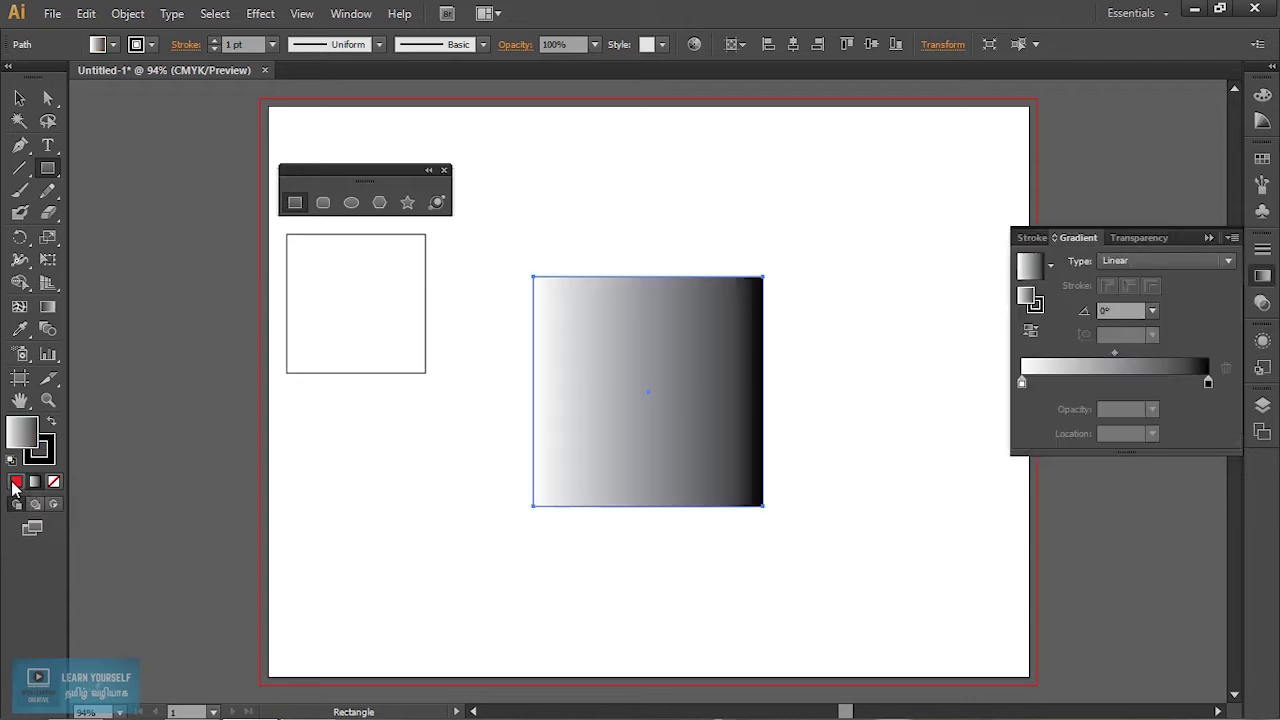
Reapply the linear gradient and lighten its dark end stop to grey.
click(16, 482)
click(36, 482)
double_click(1207, 384)
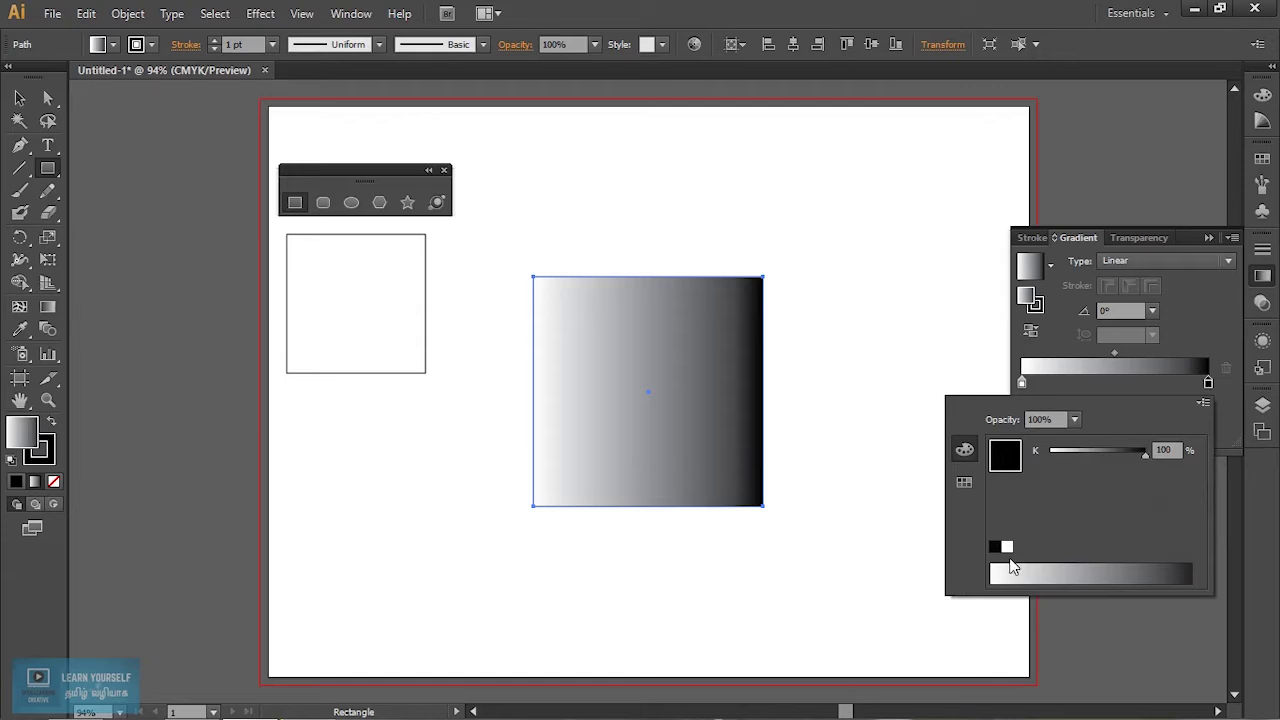
click(1064, 573)
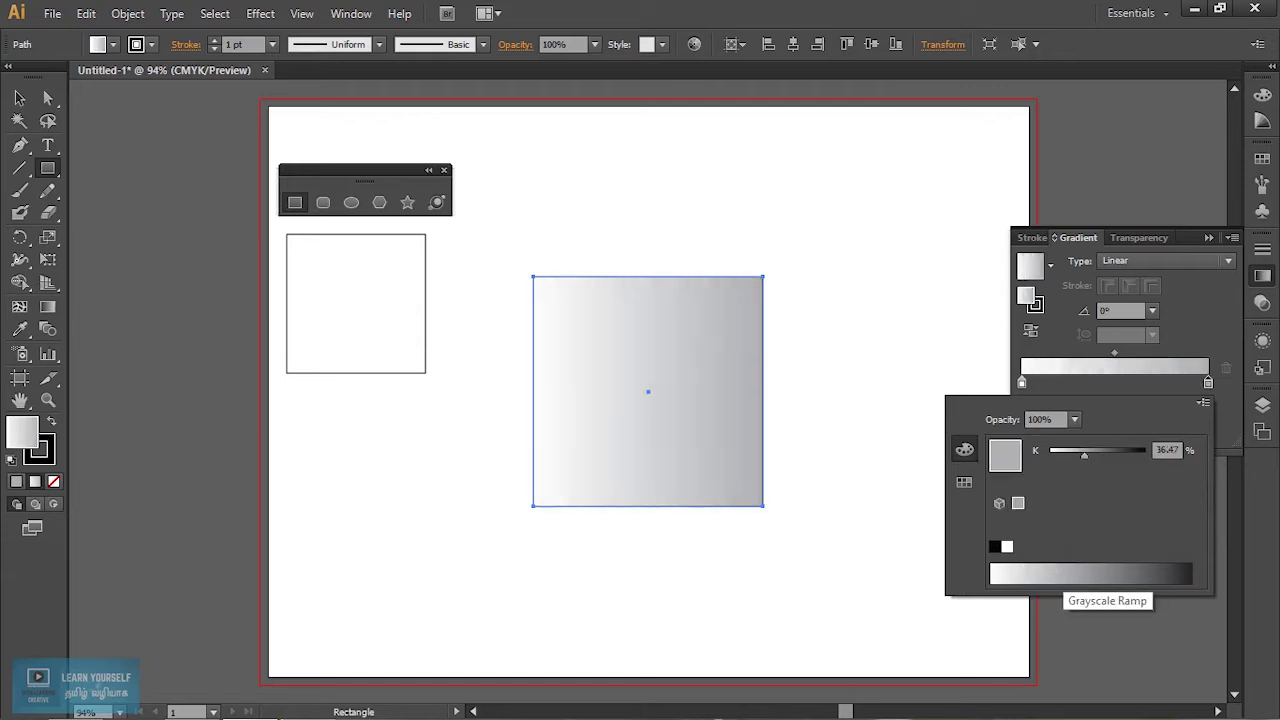
Try yellow, then teal via CMYK sliders for the gradient end, then set the fill to None.
click(964, 482)
click(1030, 441)
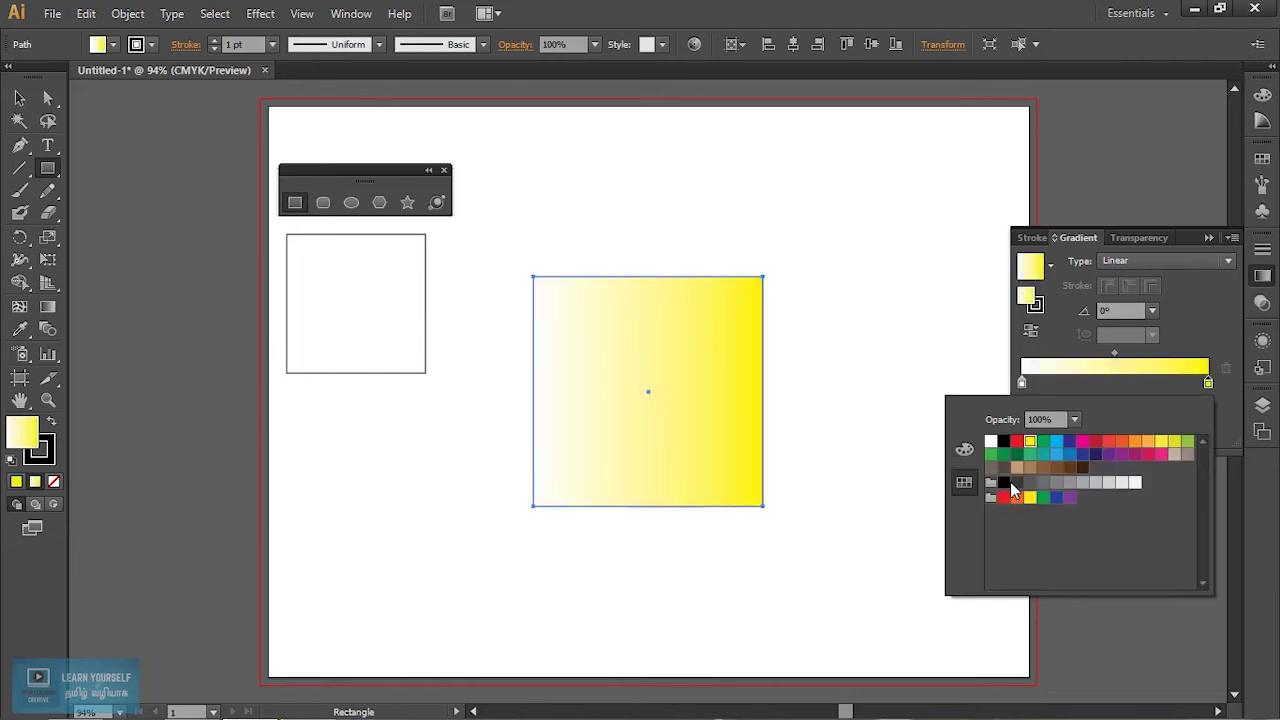
click(964, 449)
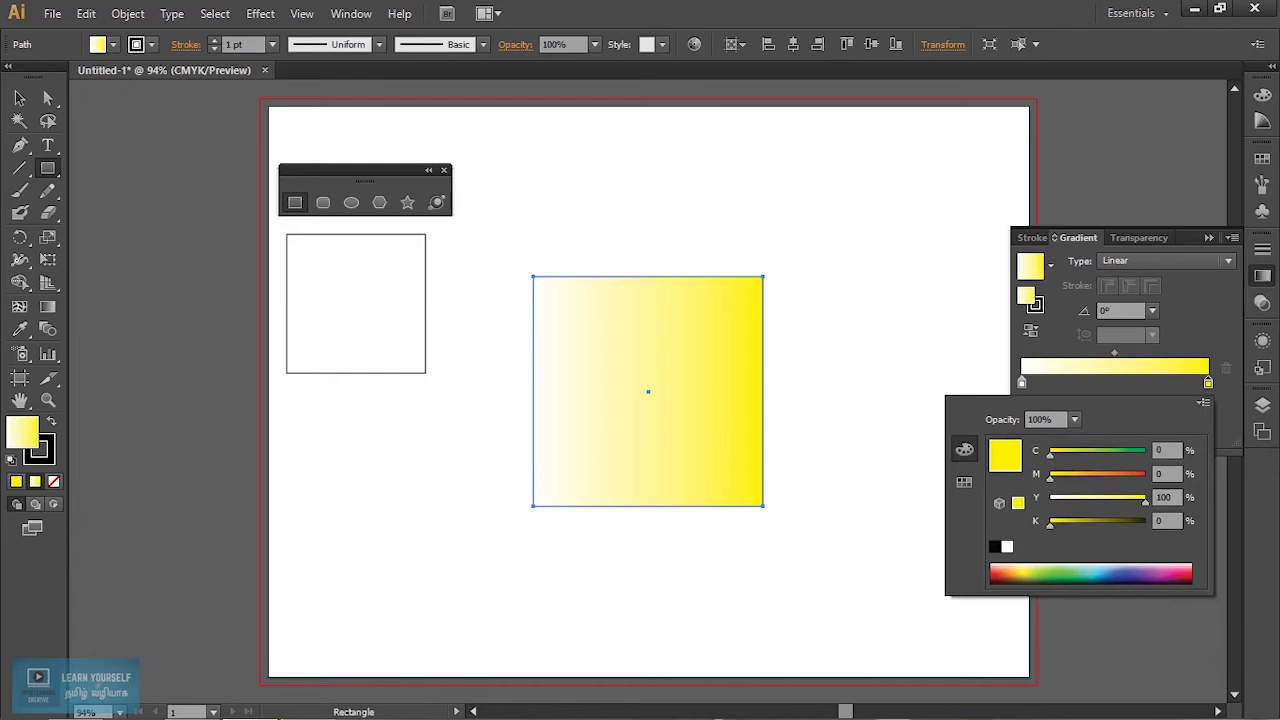
drag(1085, 572, 1075, 578)
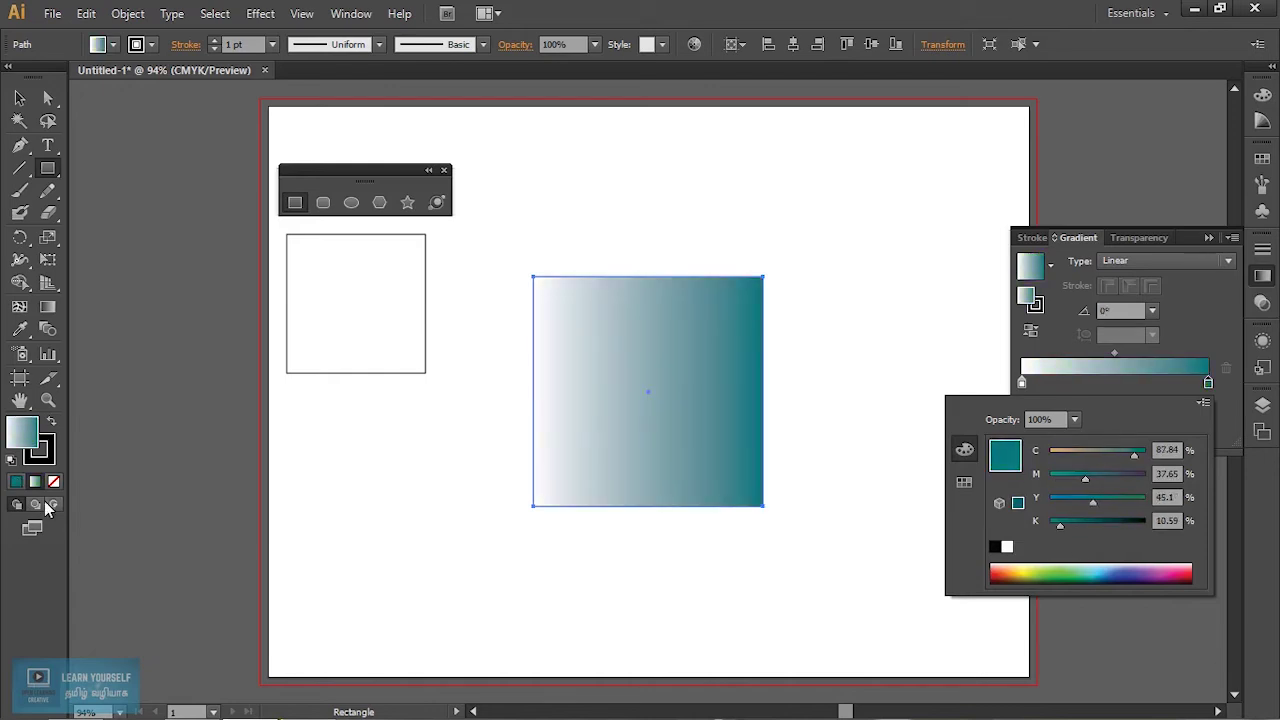
key(Escape)
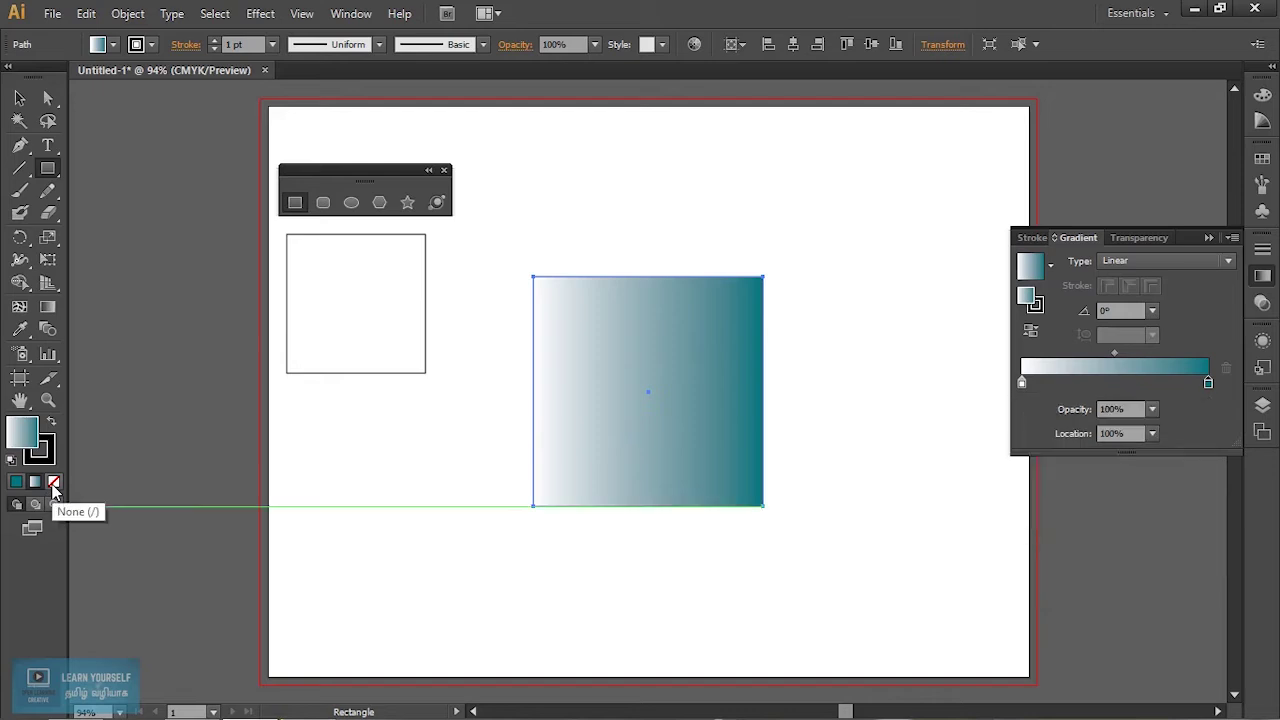
click(54, 484)
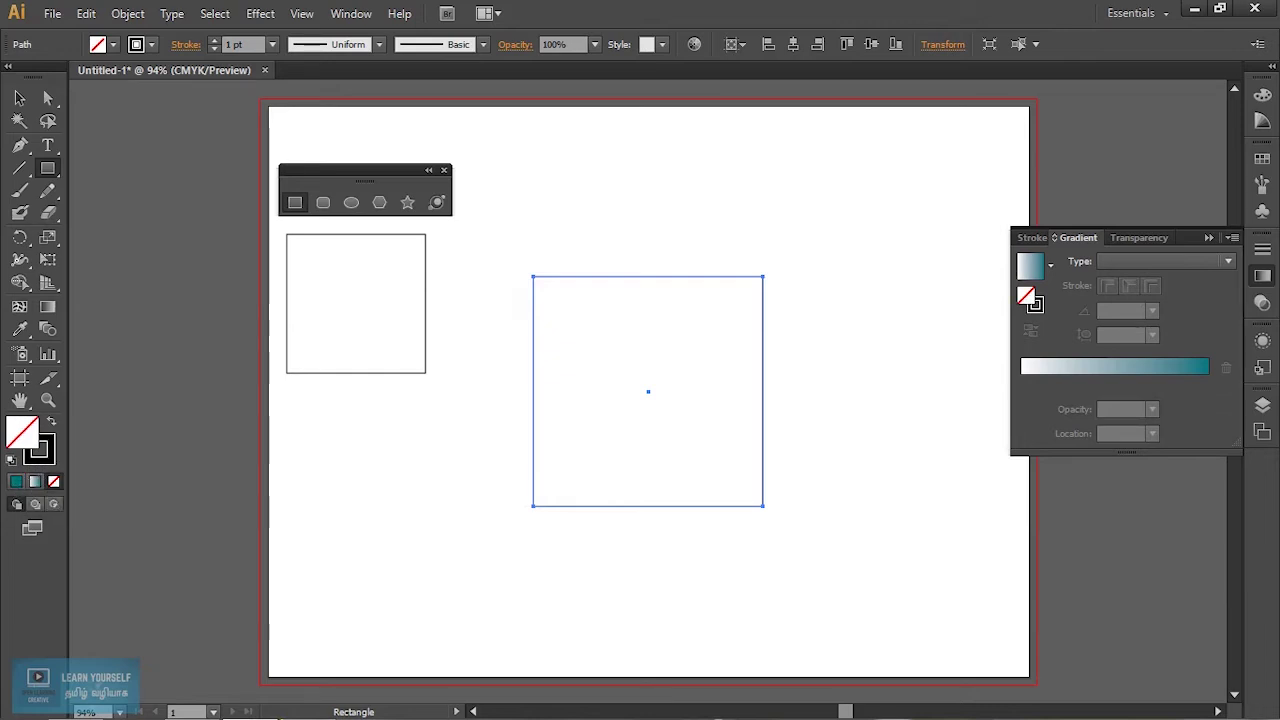
Raise the hollow square's stroke weight to 15 pt.
click(215, 41)
click(215, 41)
click(215, 41)
click(215, 41)
click(215, 41)
click(215, 41)
click(215, 41)
click(215, 41)
click(215, 41)
click(215, 41)
click(215, 41)
click(215, 41)
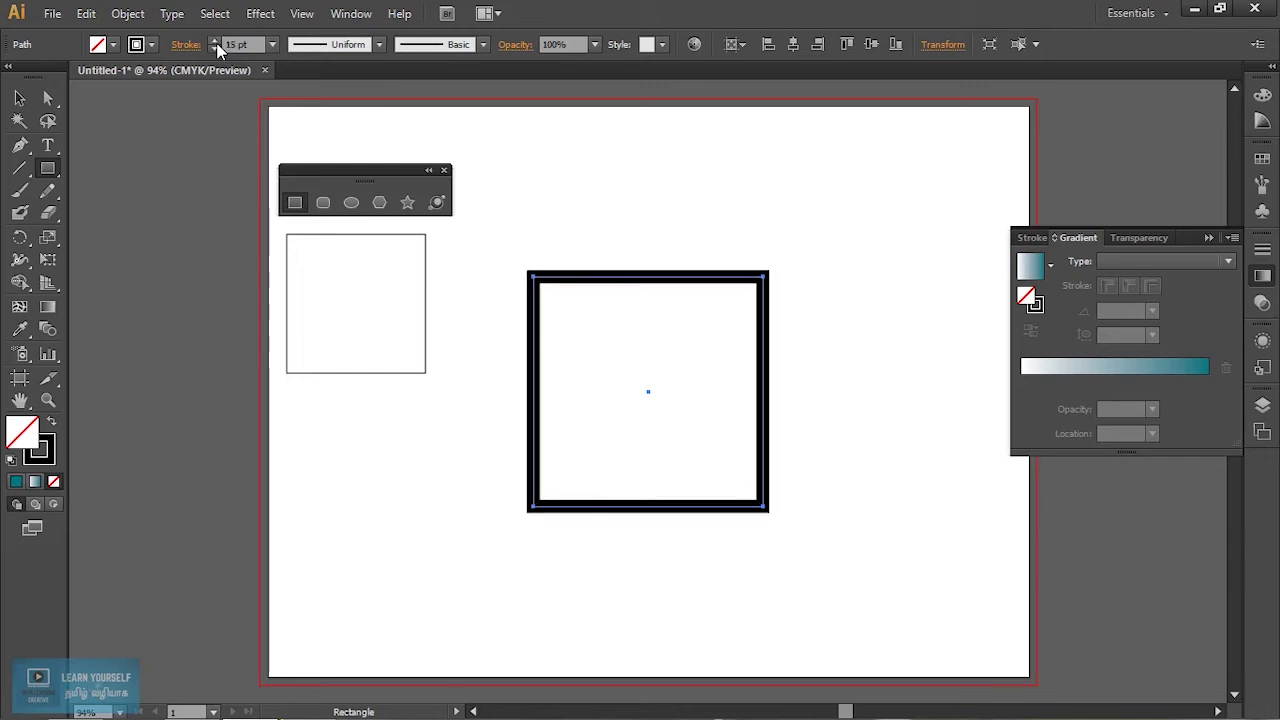
Give the square a pink stroke and a dark maroon fill.
double_click(50, 465)
click(971, 391)
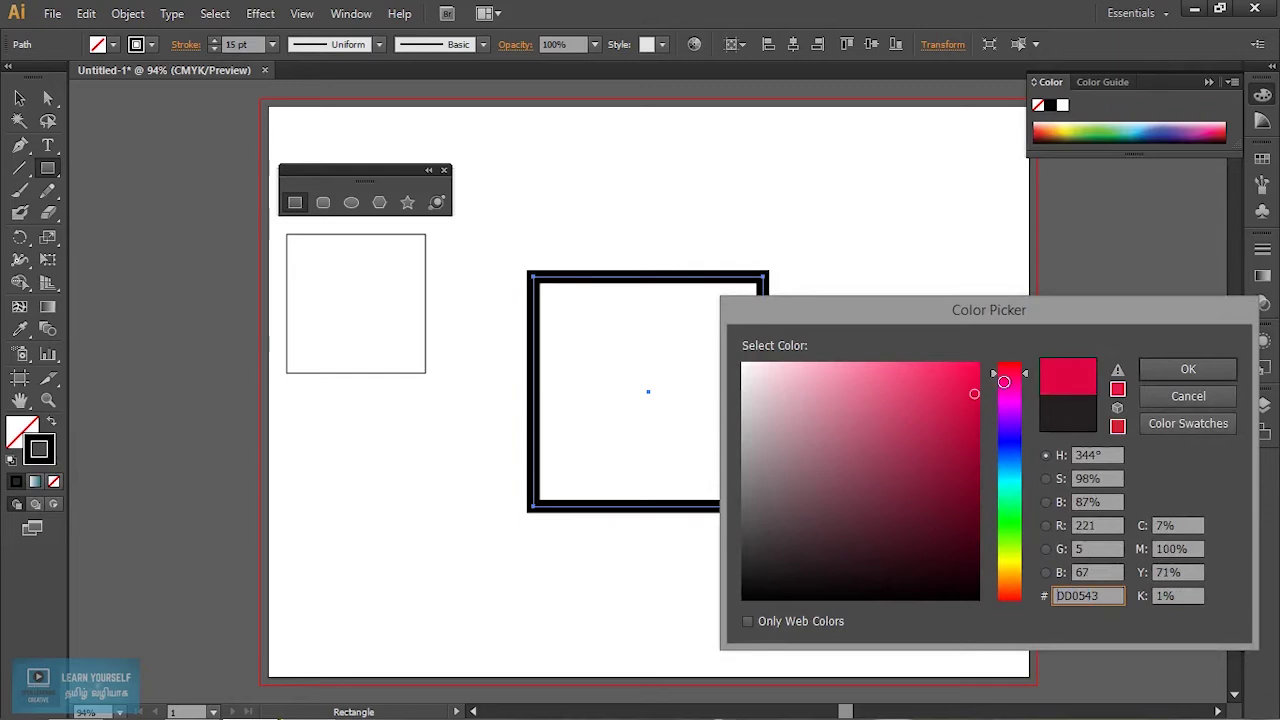
click(1153, 378)
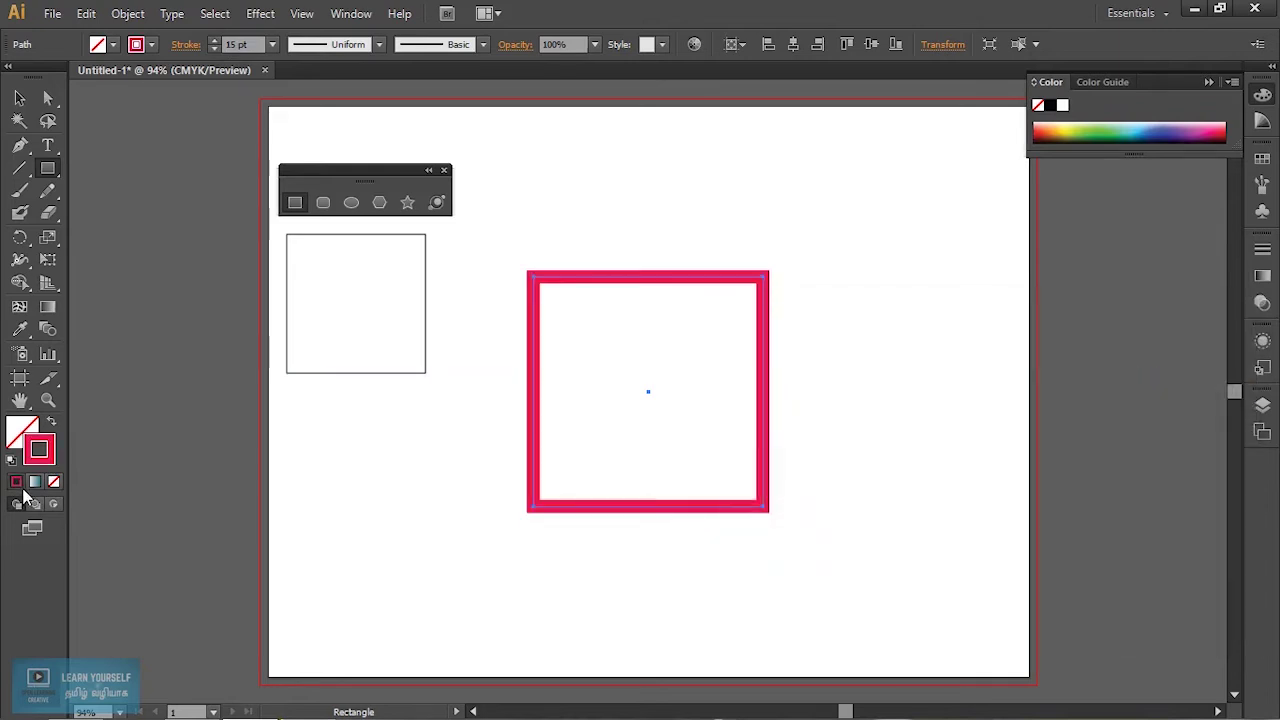
double_click(20, 430)
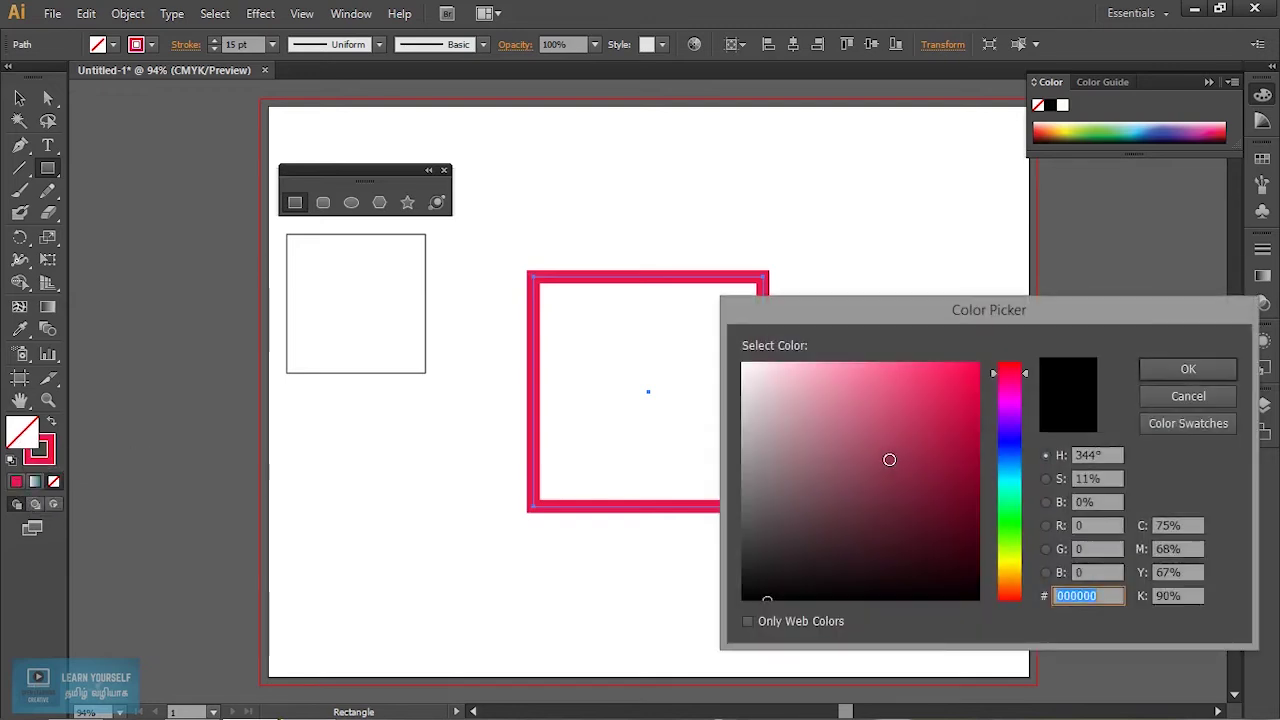
click(855, 542)
click(1190, 369)
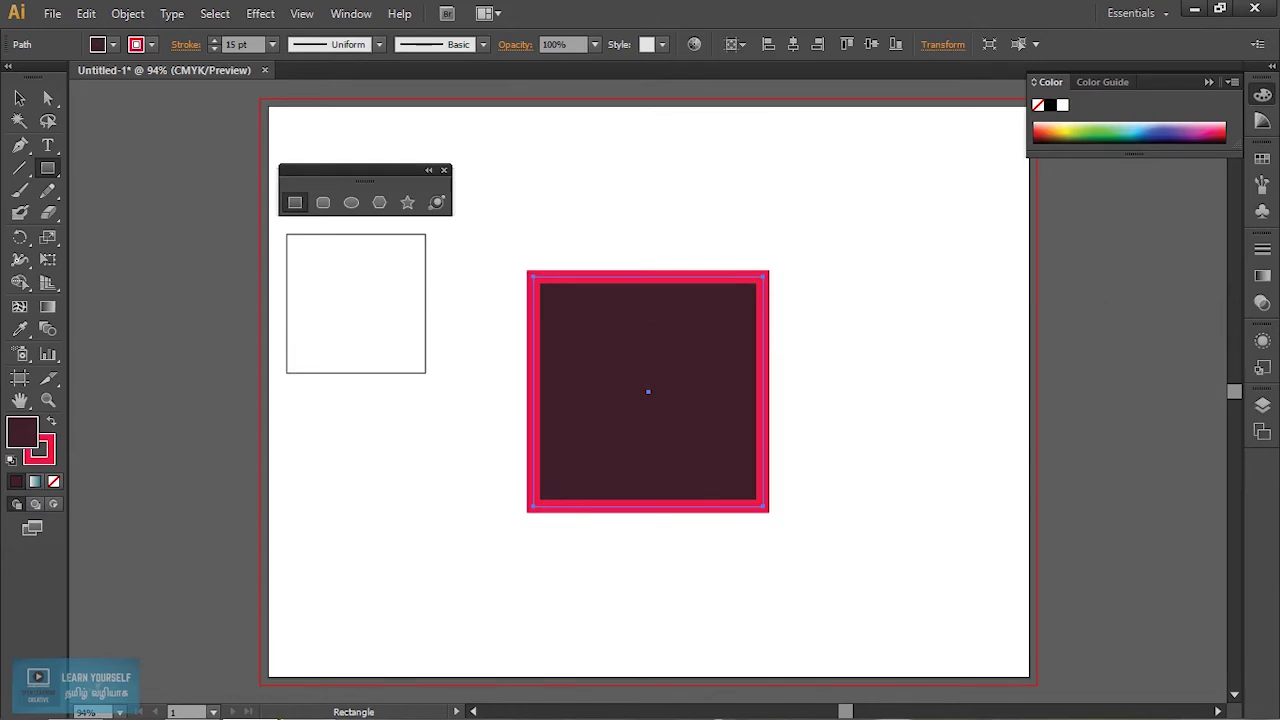
Move the maroon square to the artboard's upper right and deselect it.
click(19, 97)
drag(613, 273, 827, 135)
key(ctrl+shift+a)
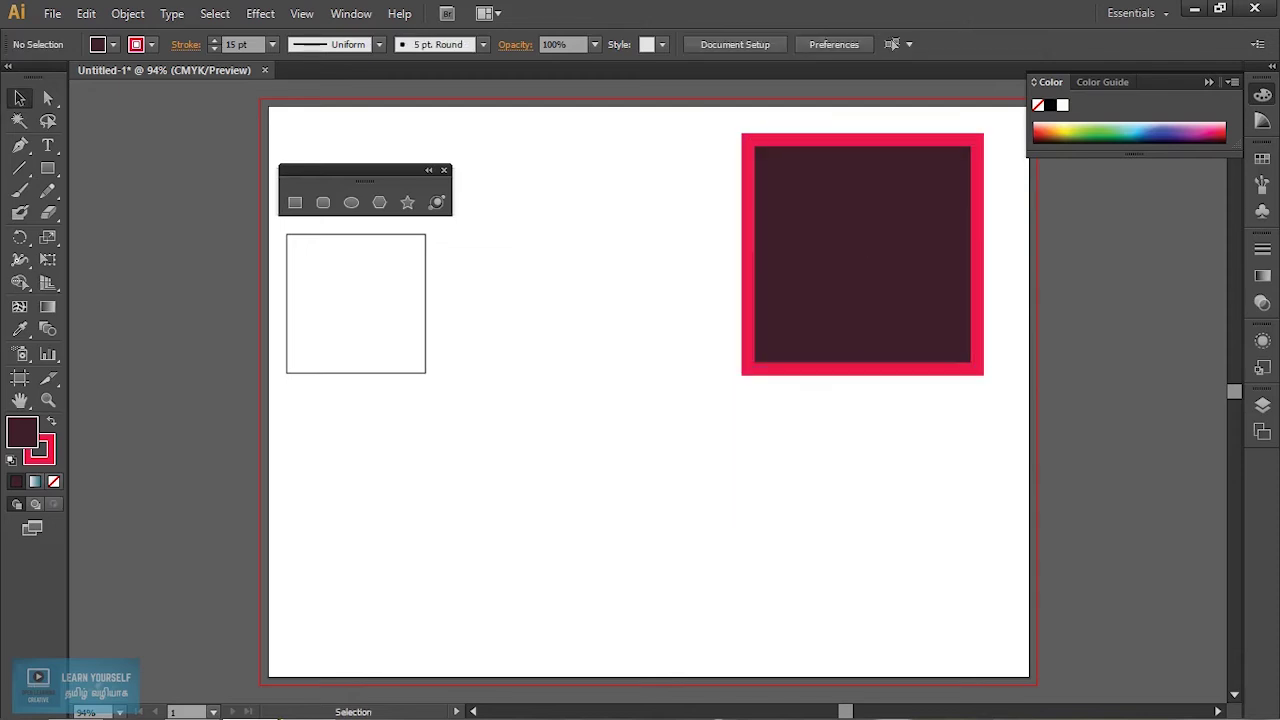
Draw a wide, short rounded rectangle below the artboard centre, then begin another at lower right.
click(323, 203)
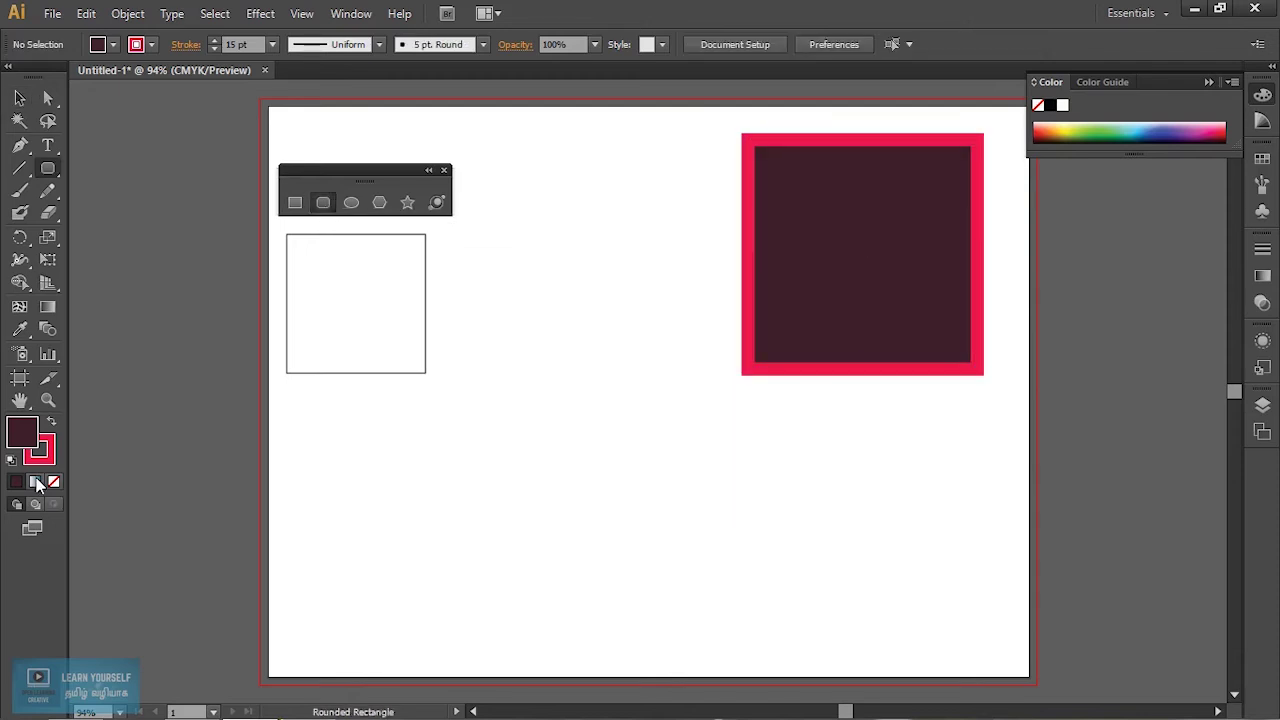
mouse_move(488, 435)
mouse_down()
mouse_move(698, 577)
mouse_move(706, 604)
mouse_move(648, 497)
mouse_up()
key(shift)
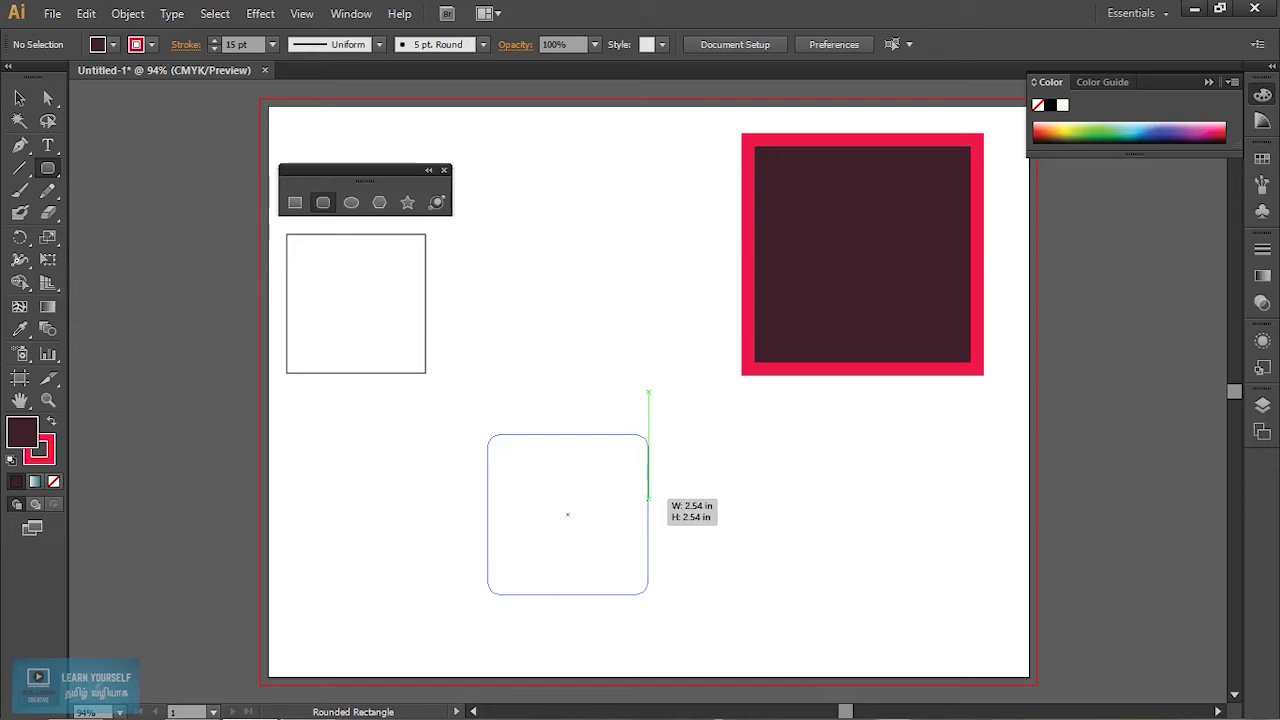
key(shift)
drag(648, 497, 718, 515)
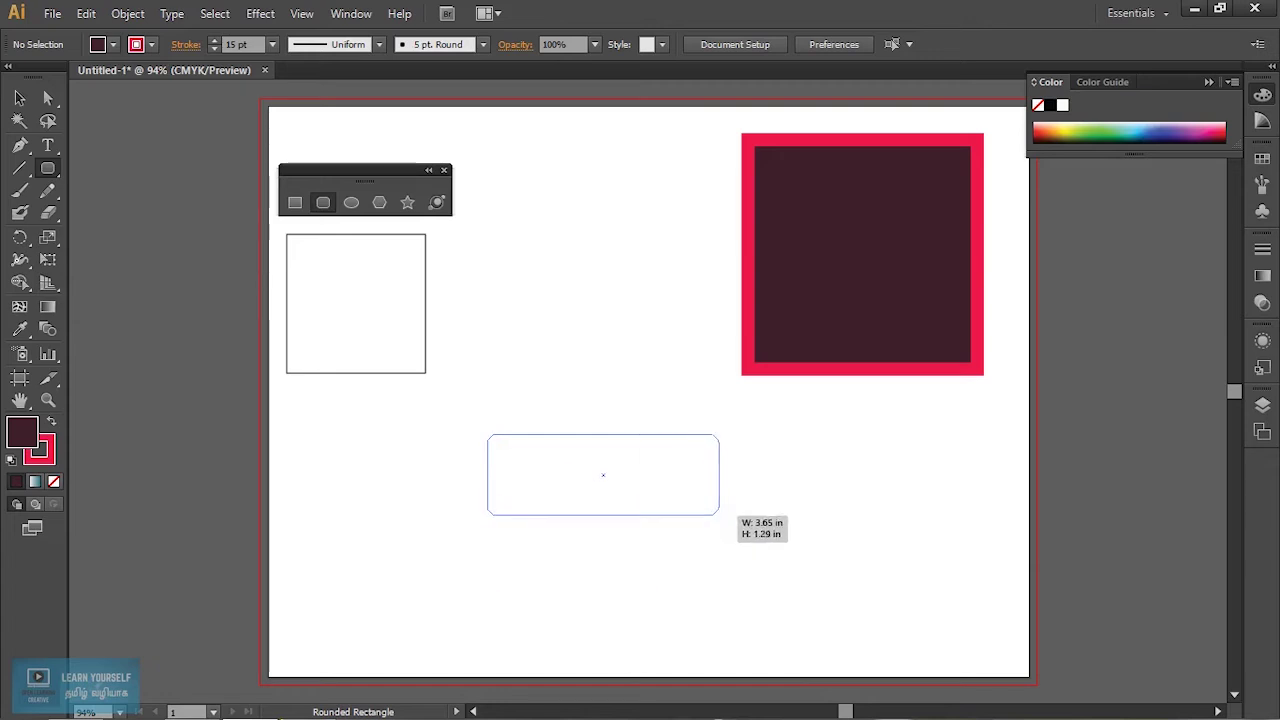
drag(718, 515, 718, 524)
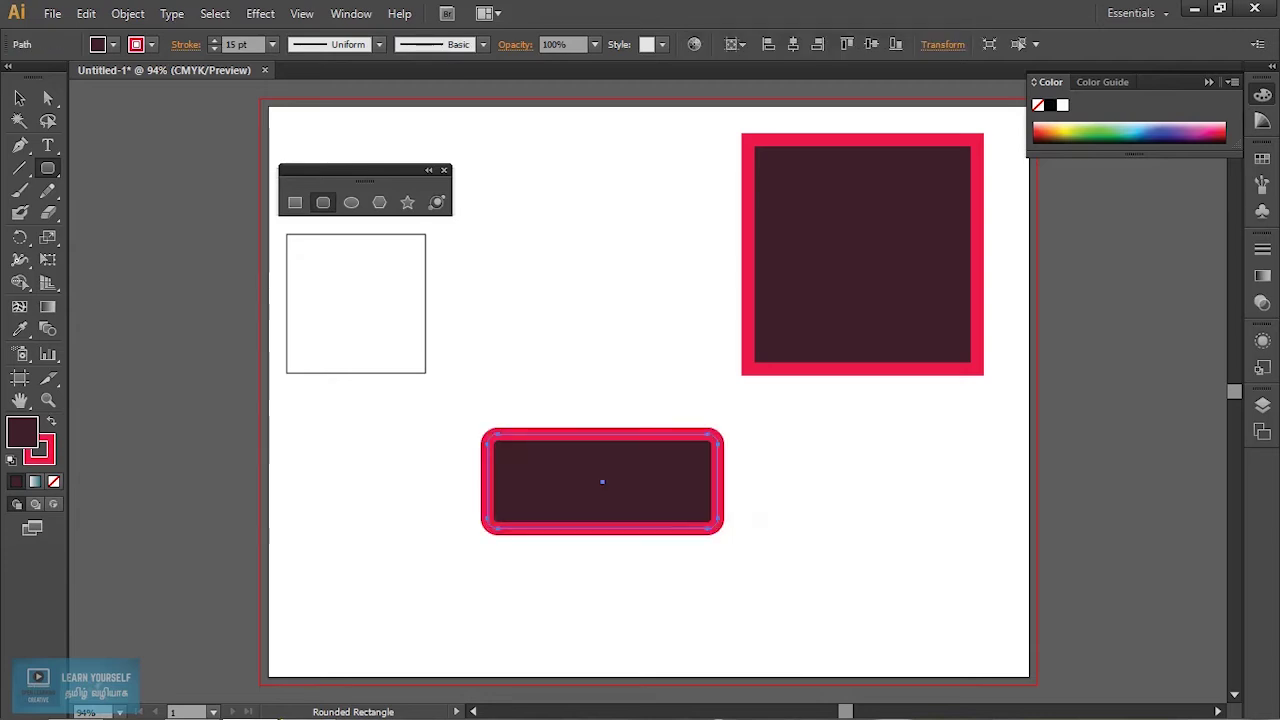
mouse_move(771, 455)
mouse_down()
mouse_move(898, 556)
mouse_move(924, 605)
mouse_up()
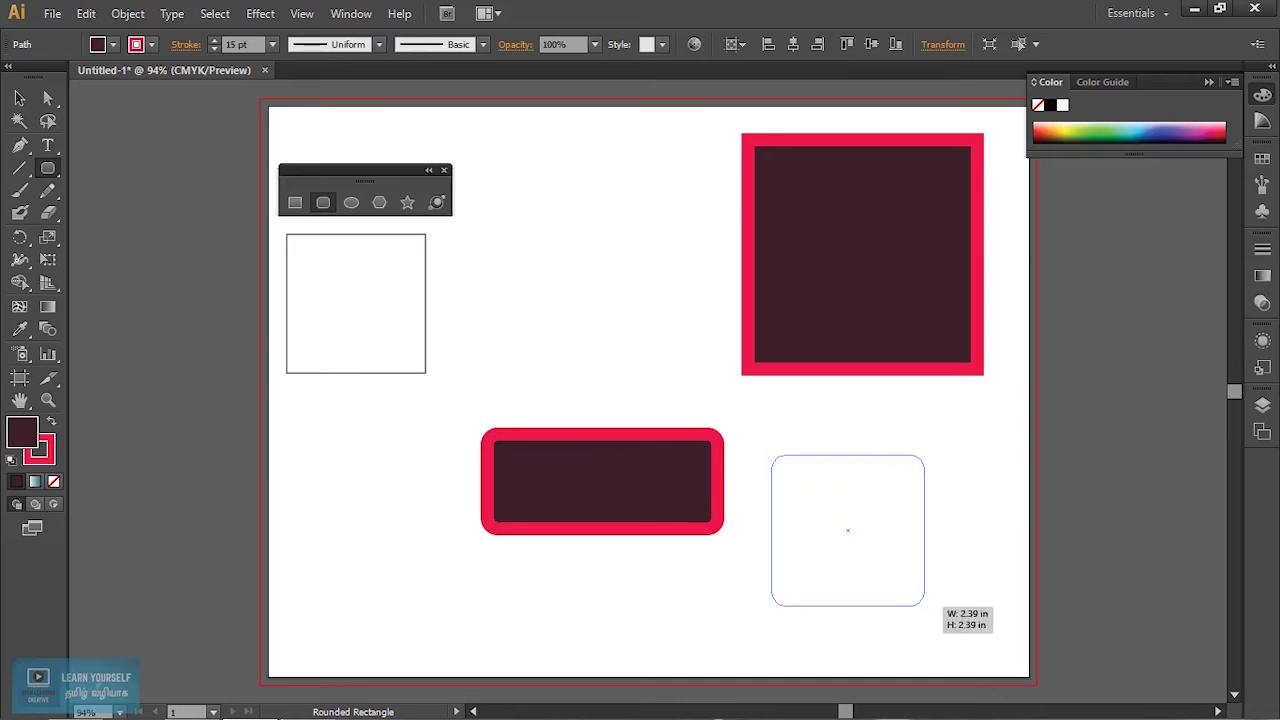
Finish a tall 1.74 × 2.22 in rounded rectangle, adjusting corner radius with the arrow keys.
key(Up)
key(Up)
key(Up)
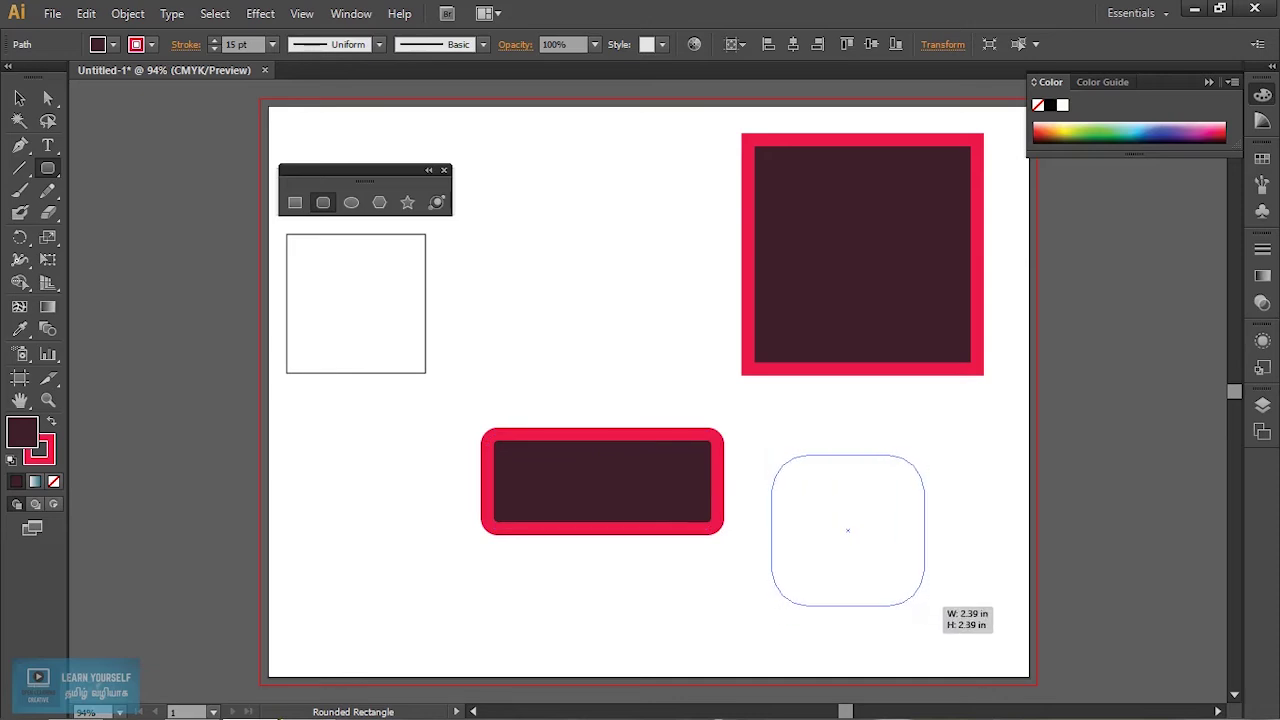
key(Down)
key(Down)
key(Down)
key(Down)
key(Down)
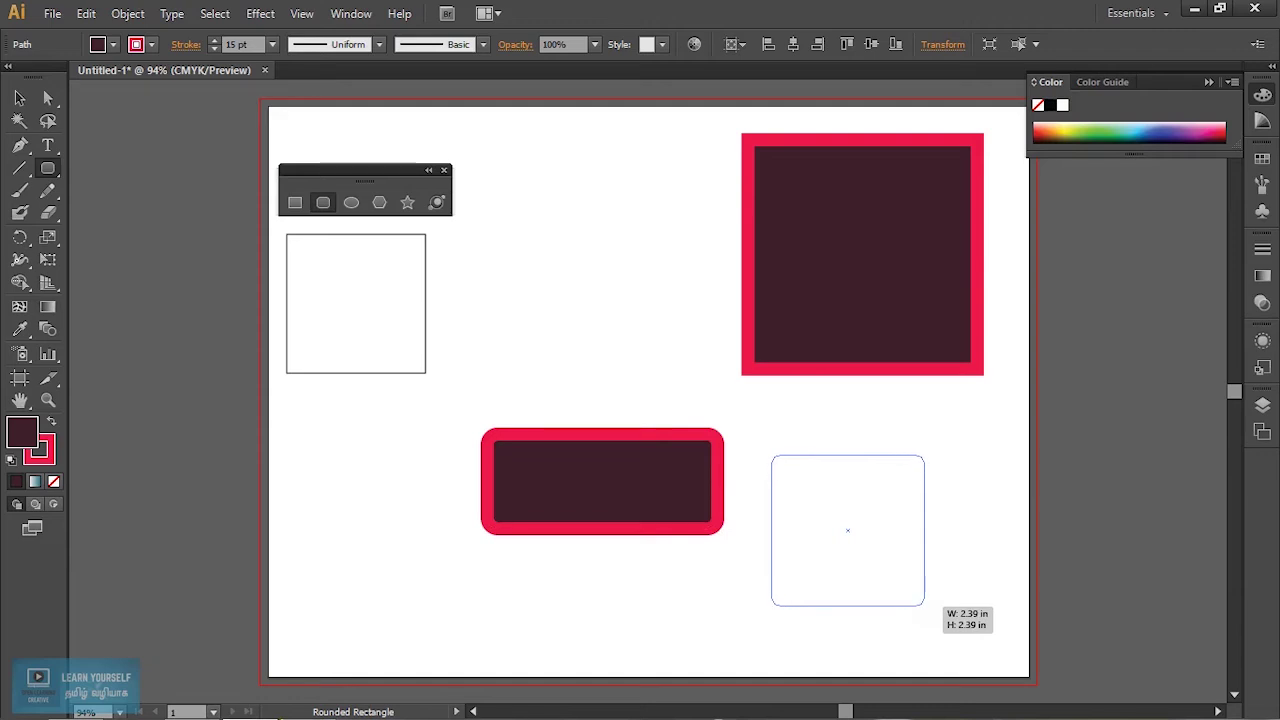
key(Up)
key(Up)
key(Up)
key(Up)
key(Up)
key(Up)
key(Up)
key(Up)
key(Up)
key(Down)
key(Down)
key(Down)
key(Down)
key(Down)
key(Down)
key(Down)
key(Down)
key(Down)
key(Down)
key(Down)
key(Down)
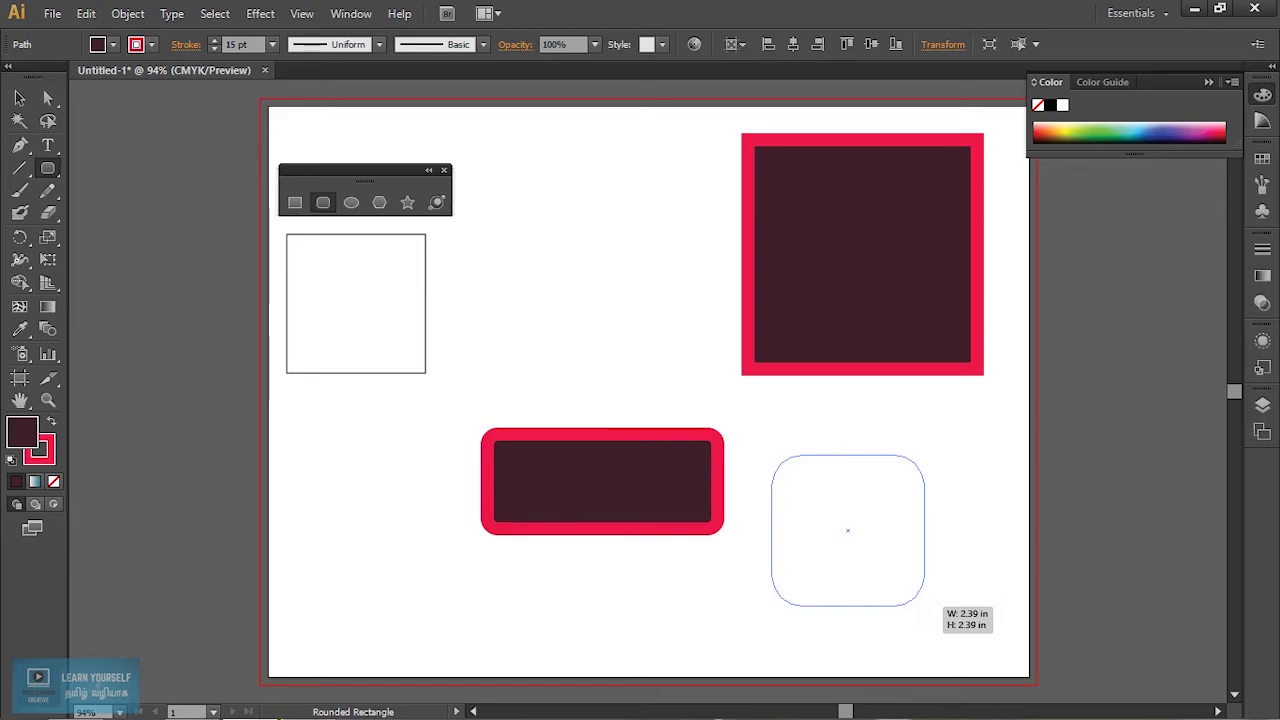
drag(924, 606, 883, 595)
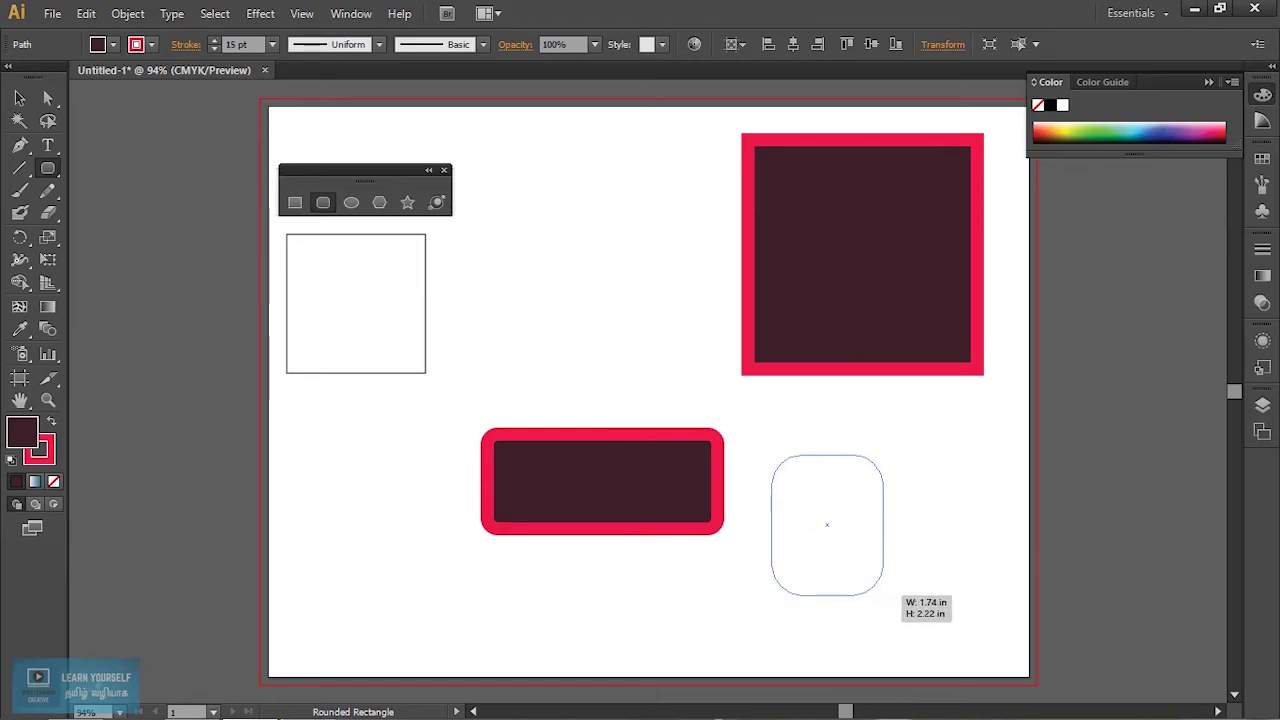
key(Down)
key(Down)
key(Down)
key(Down)
key(Up)
key(Up)
key(Up)
drag(883, 595, 883, 595)
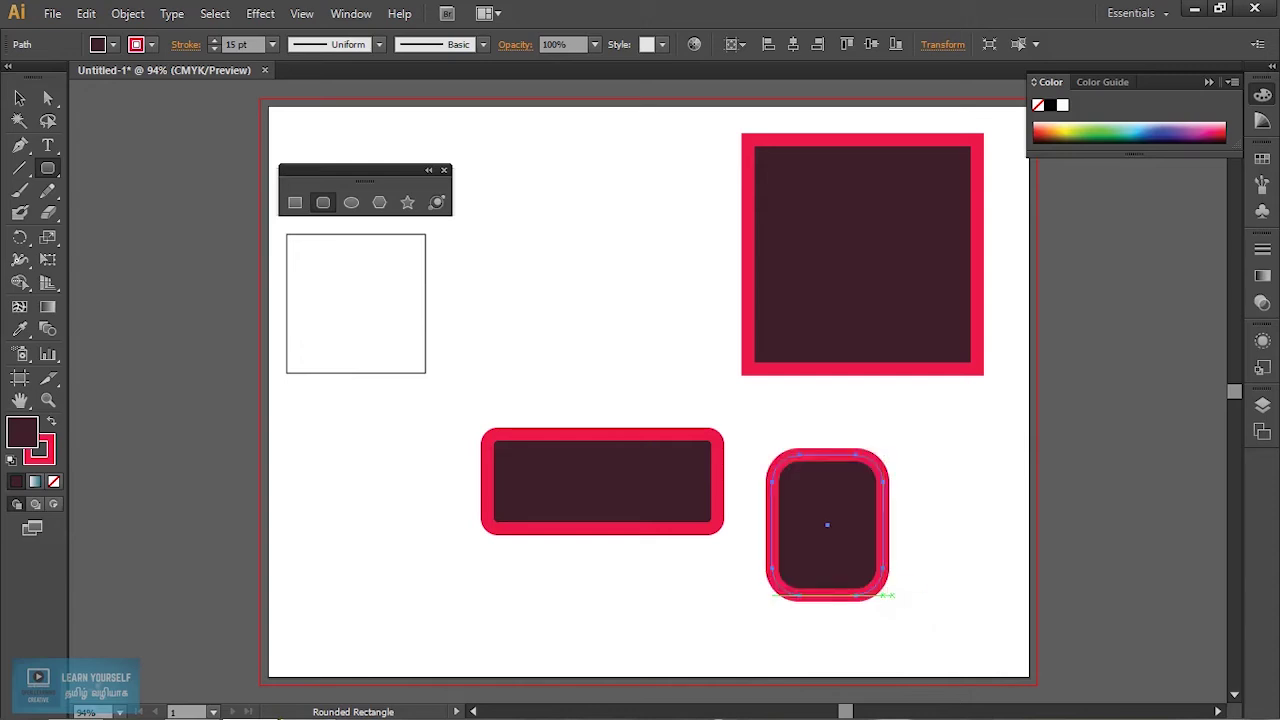
Move the tall rounded rectangle to the top centre and delete the wide one.
click(19, 97)
drag(827, 530, 581, 216)
click(622, 432)
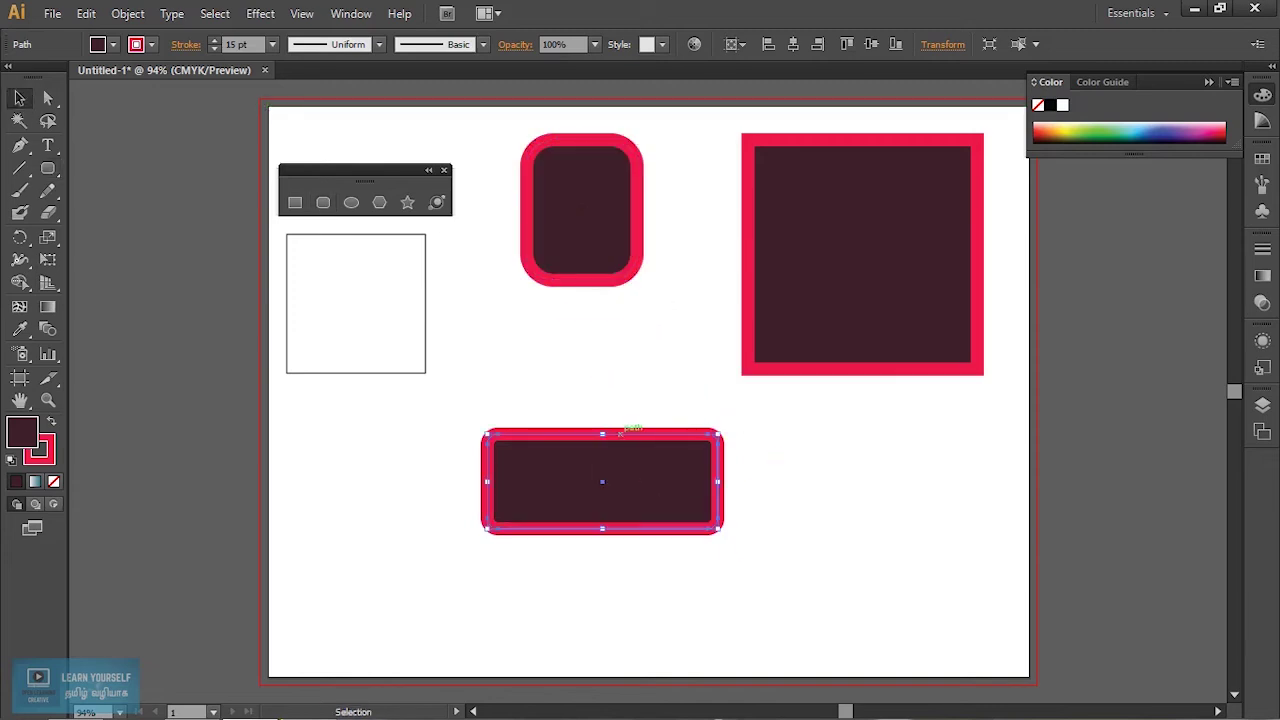
key(Delete)
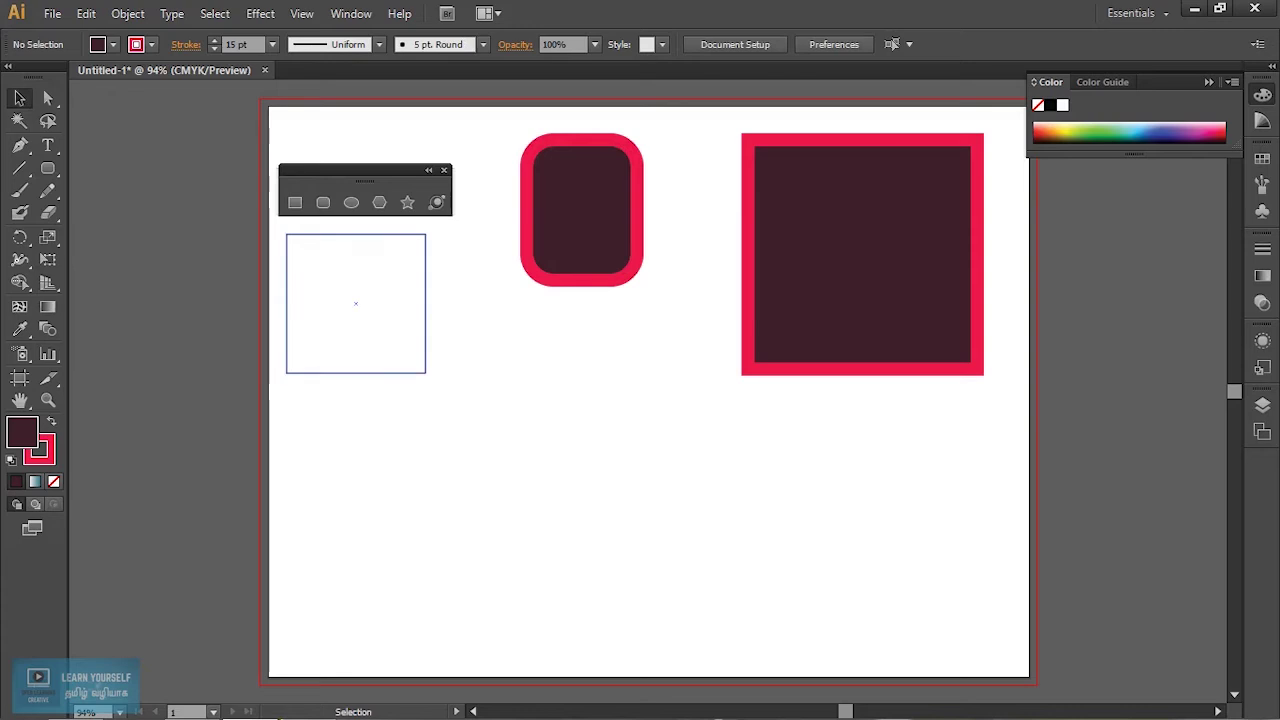
click(351, 203)
mouse_move(508, 428)
mouse_down()
mouse_move(657, 592)
mouse_move(711, 619)
mouse_move(571, 491)
mouse_up()
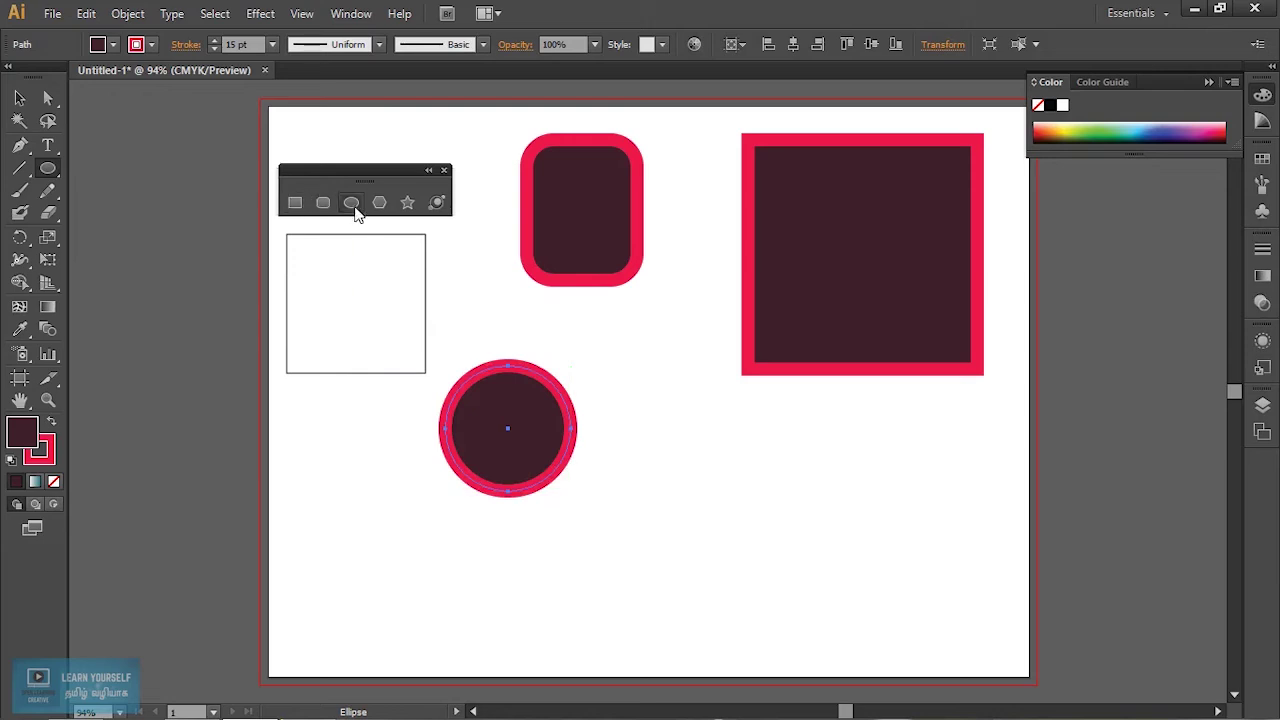
click(650, 450)
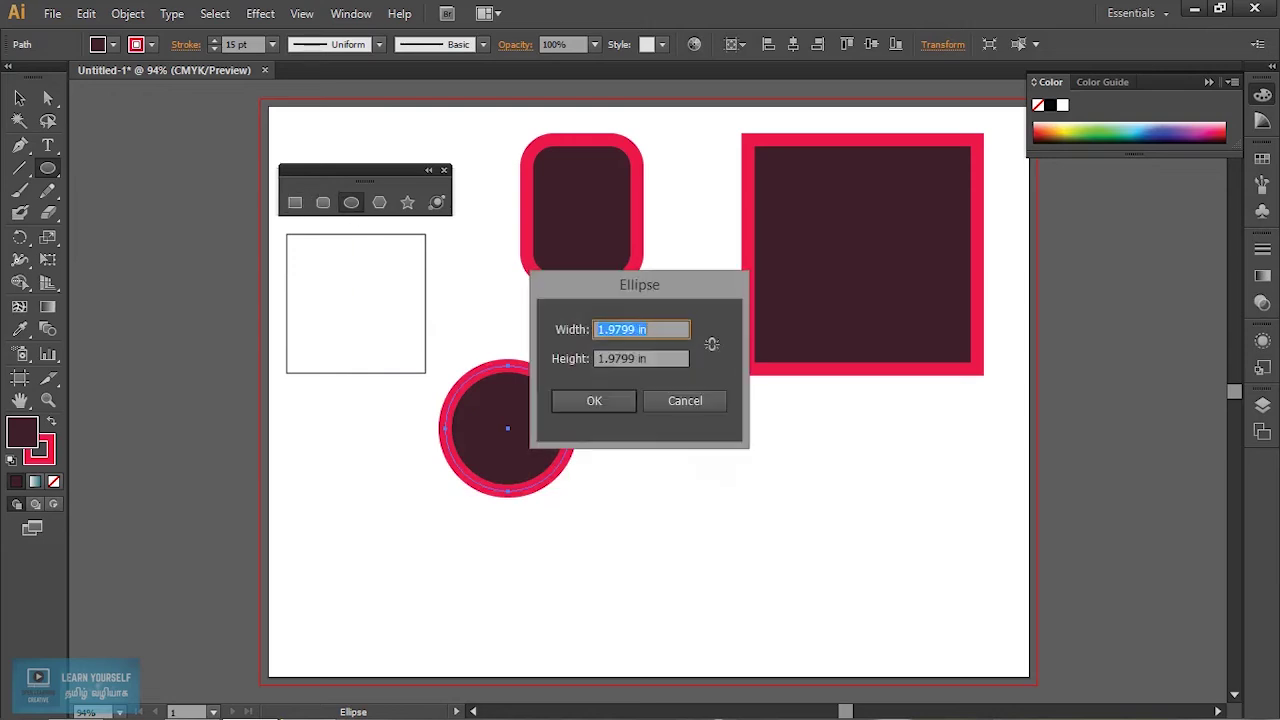
drag(602, 283, 783, 363)
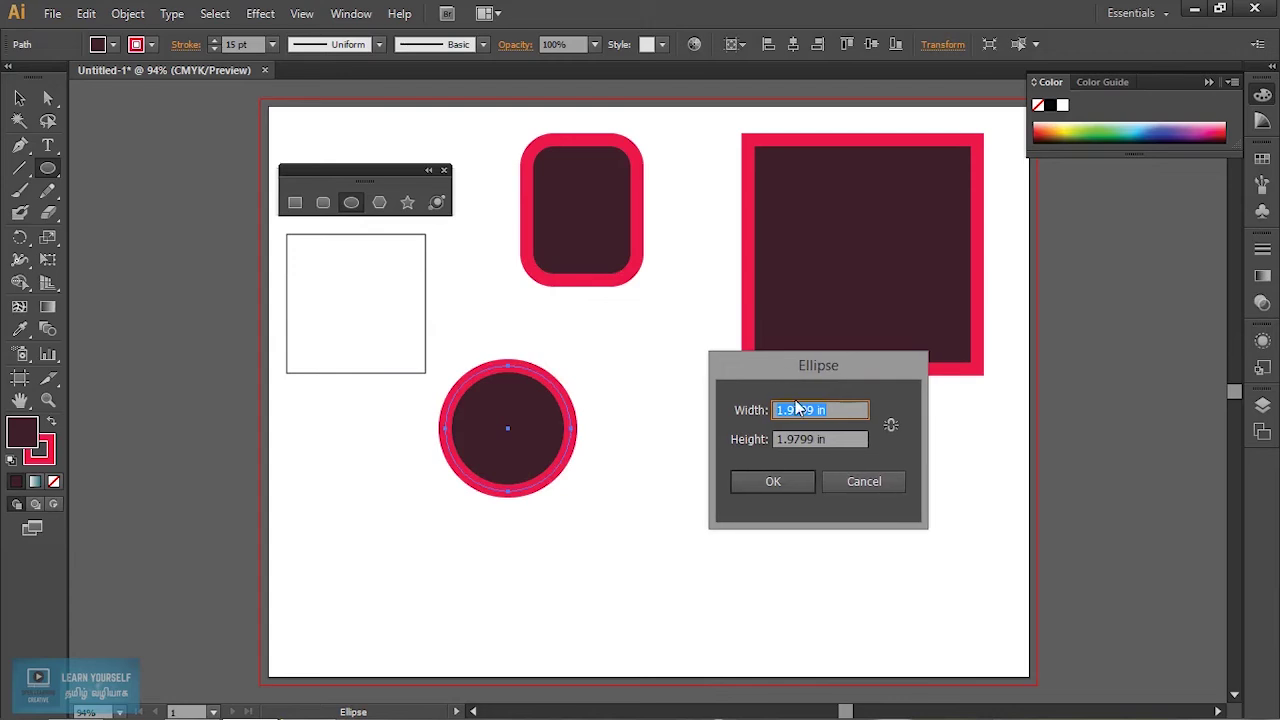
text(2)
key(Tab)
text(2)
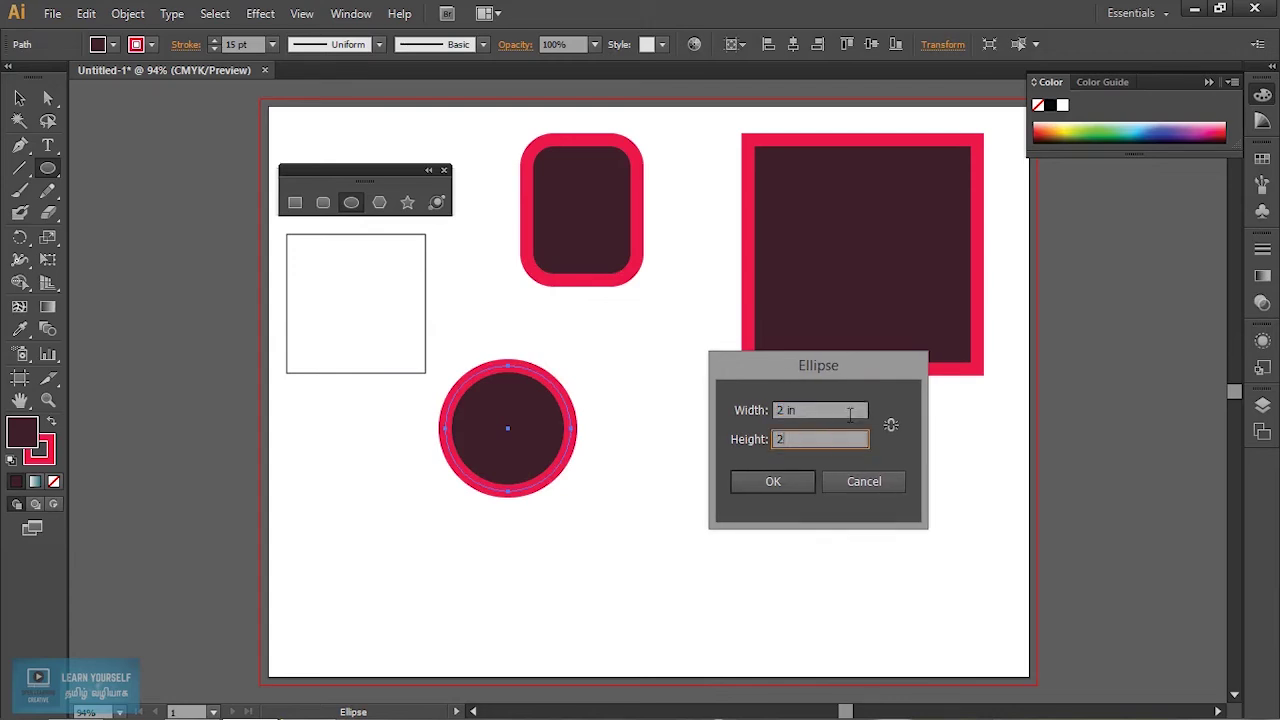
key(Return)
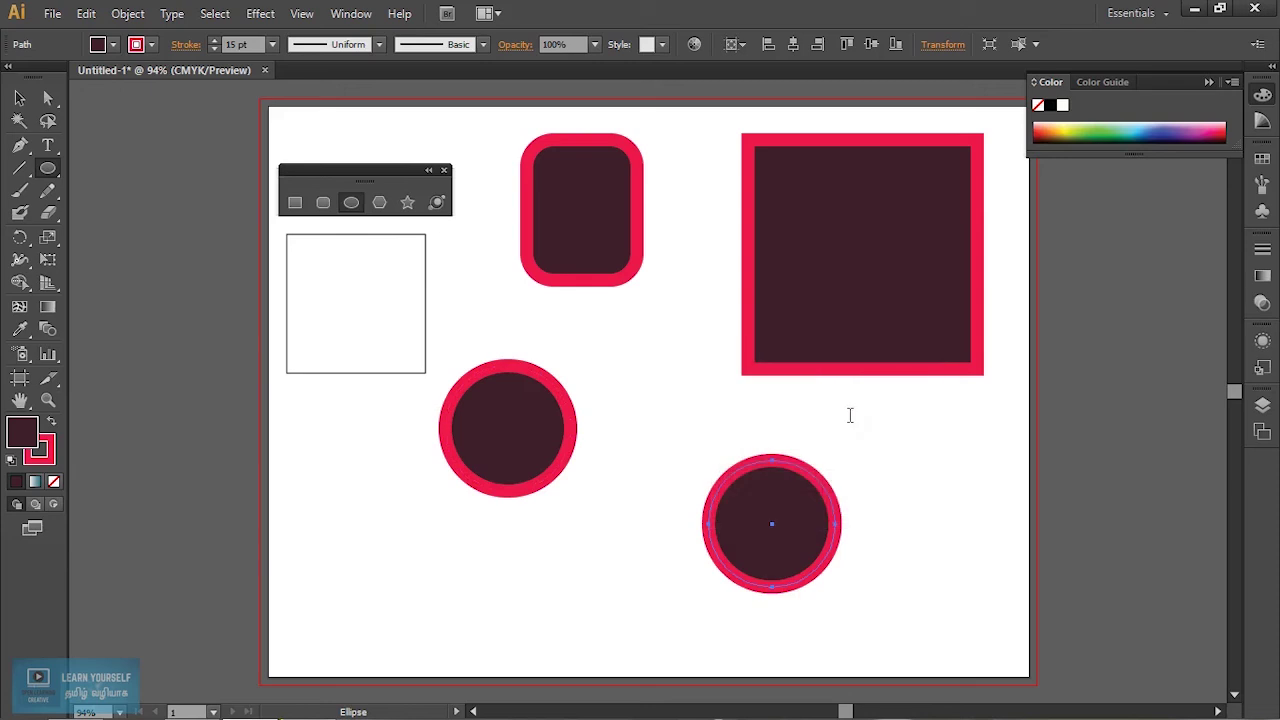
click(19, 97)
key(ctrl+shift+a)
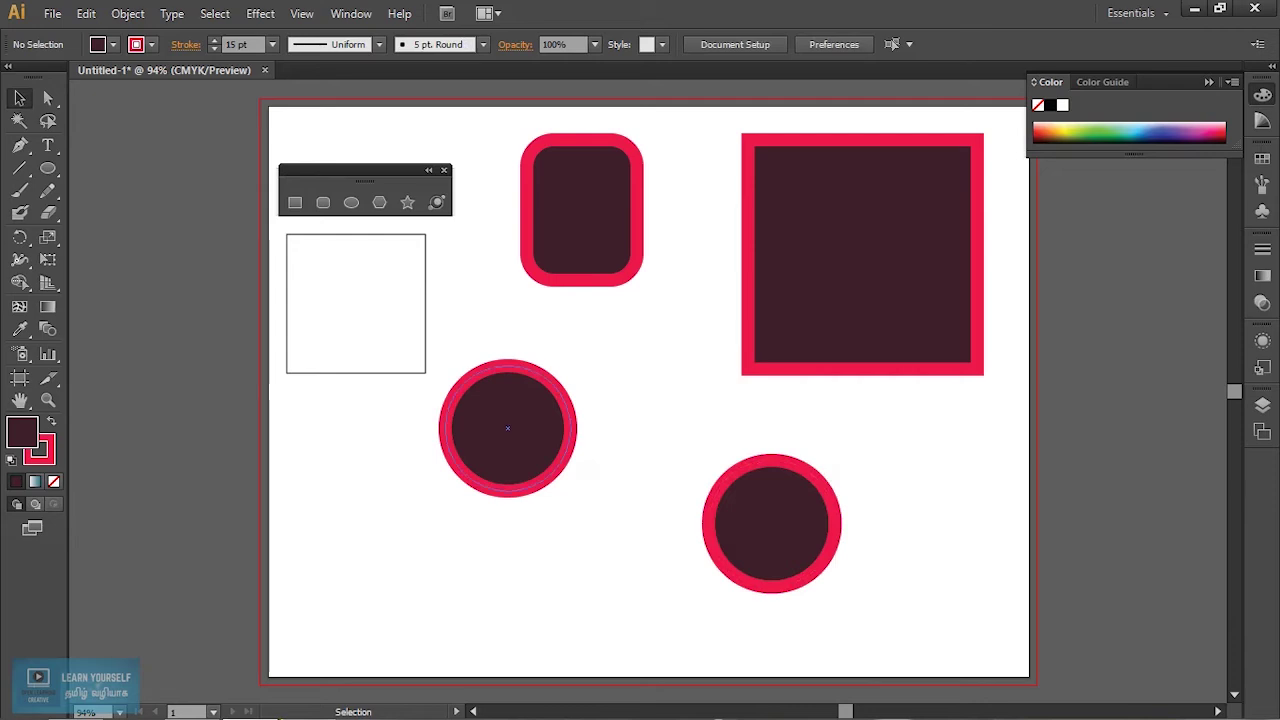
click(507, 428)
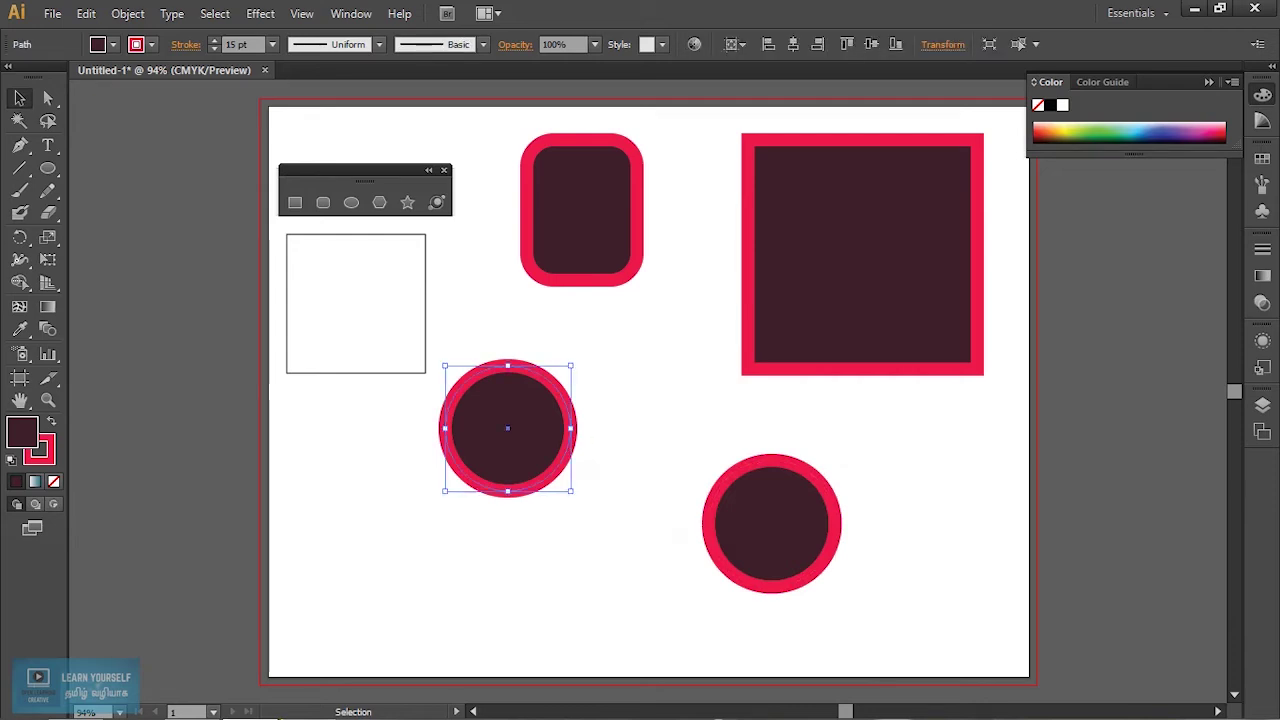
key(Delete)
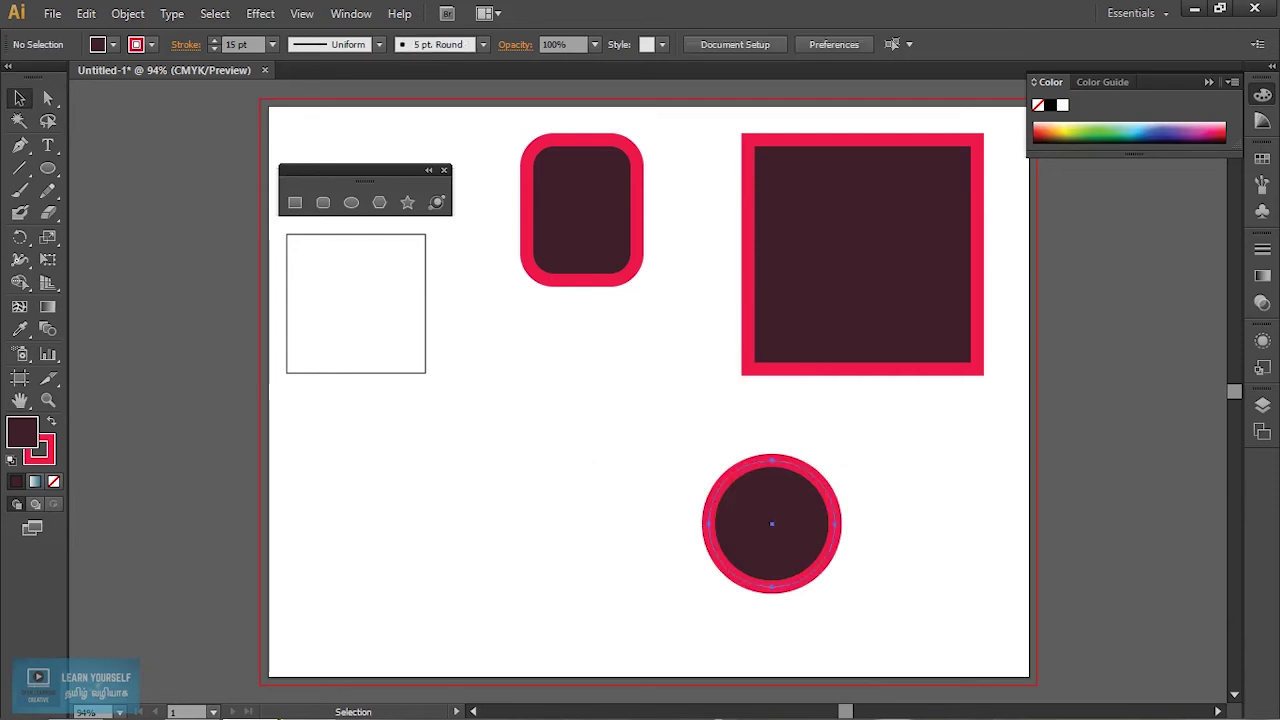
click(738, 526)
key(Delete)
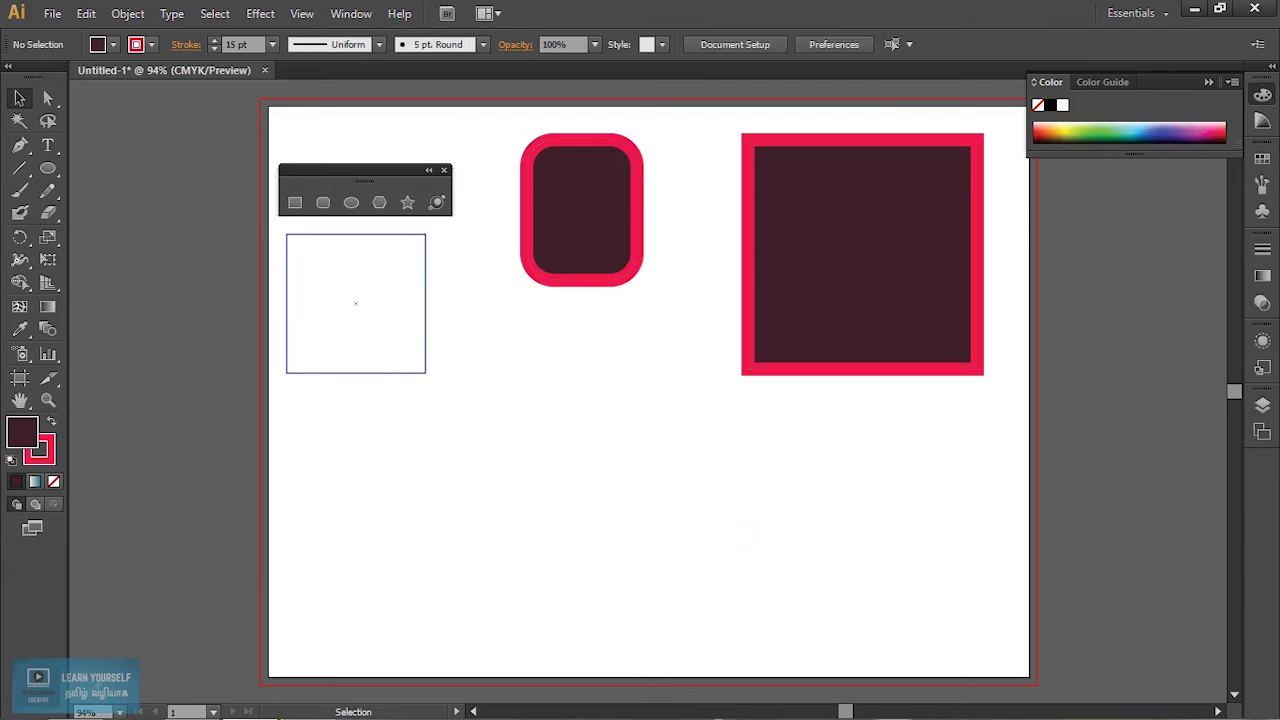
Draw a three-sided polygon as a maroon, thick-pink-stroked triangle below the rounded rectangle.
click(379, 205)
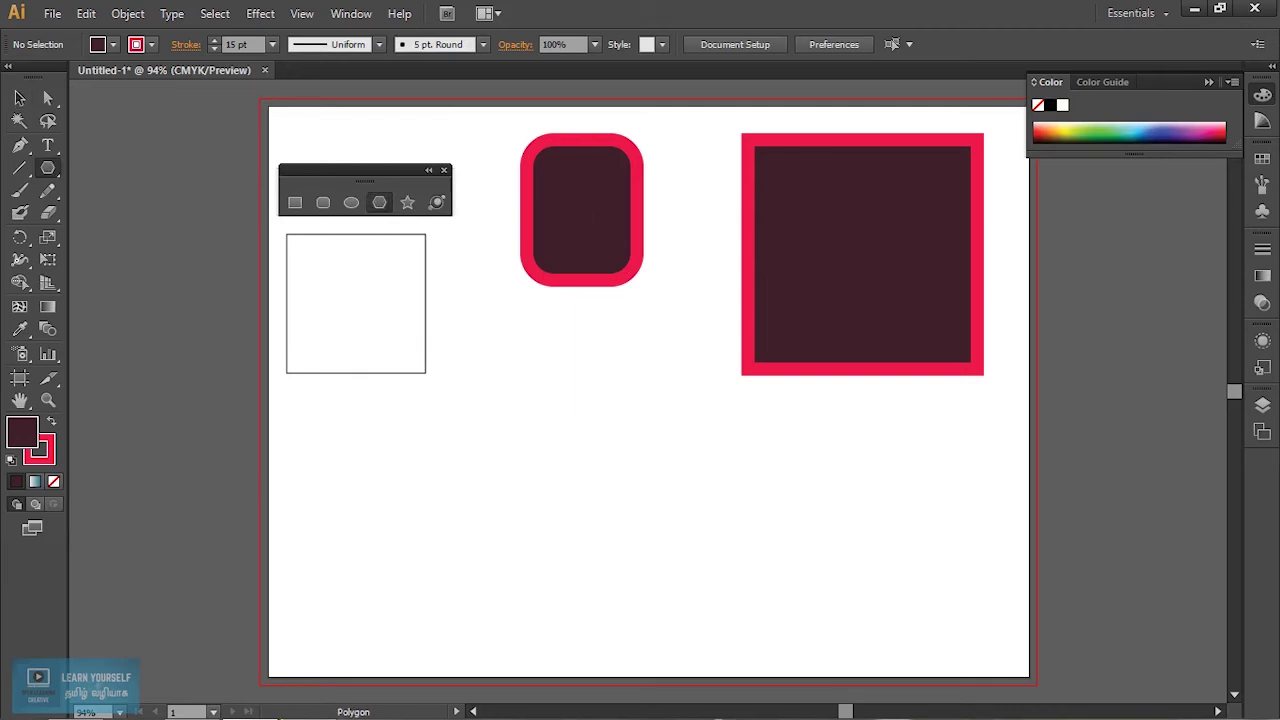
drag(466, 410, 528, 456)
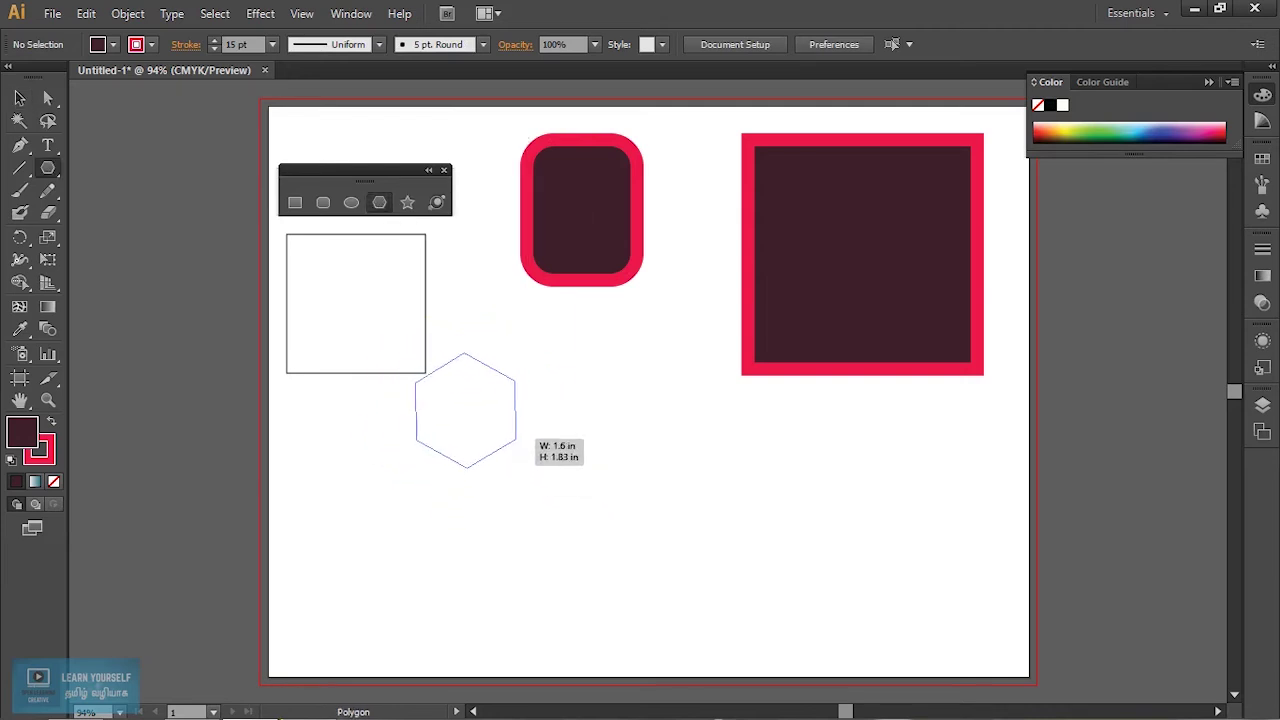
mouse_move(528, 456)
mouse_down()
mouse_move(524, 486)
mouse_move(498, 482)
mouse_move(548, 497)
mouse_up()
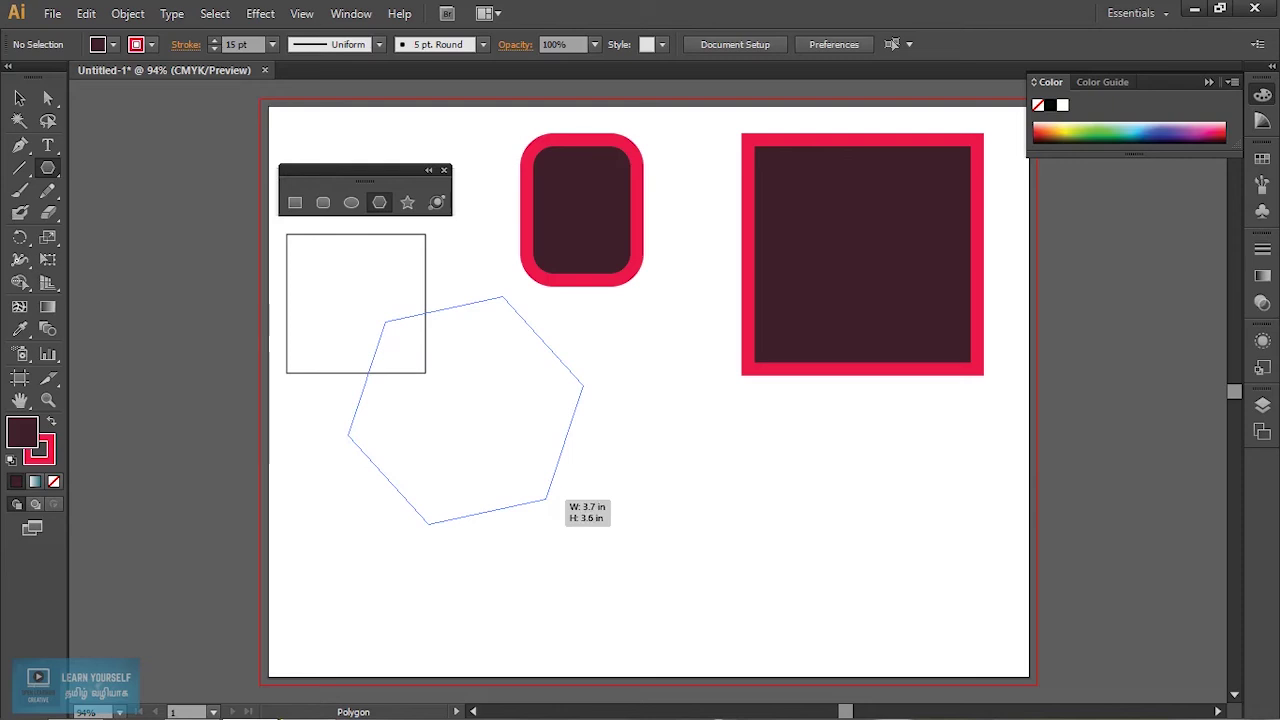
key(Up)
key(Up)
key(Up)
key(Up)
key(Up)
key(Up)
key(Up)
key(Up)
key(Up)
key(Up)
key(Up)
key(Down)
key(Down)
key(Down)
key(Down)
key(Down)
key(Down)
key(Up)
key(Up)
key(Down)
key(Down)
key(Up)
key(Up)
key(Up)
key(Down)
key(Down)
key(Down)
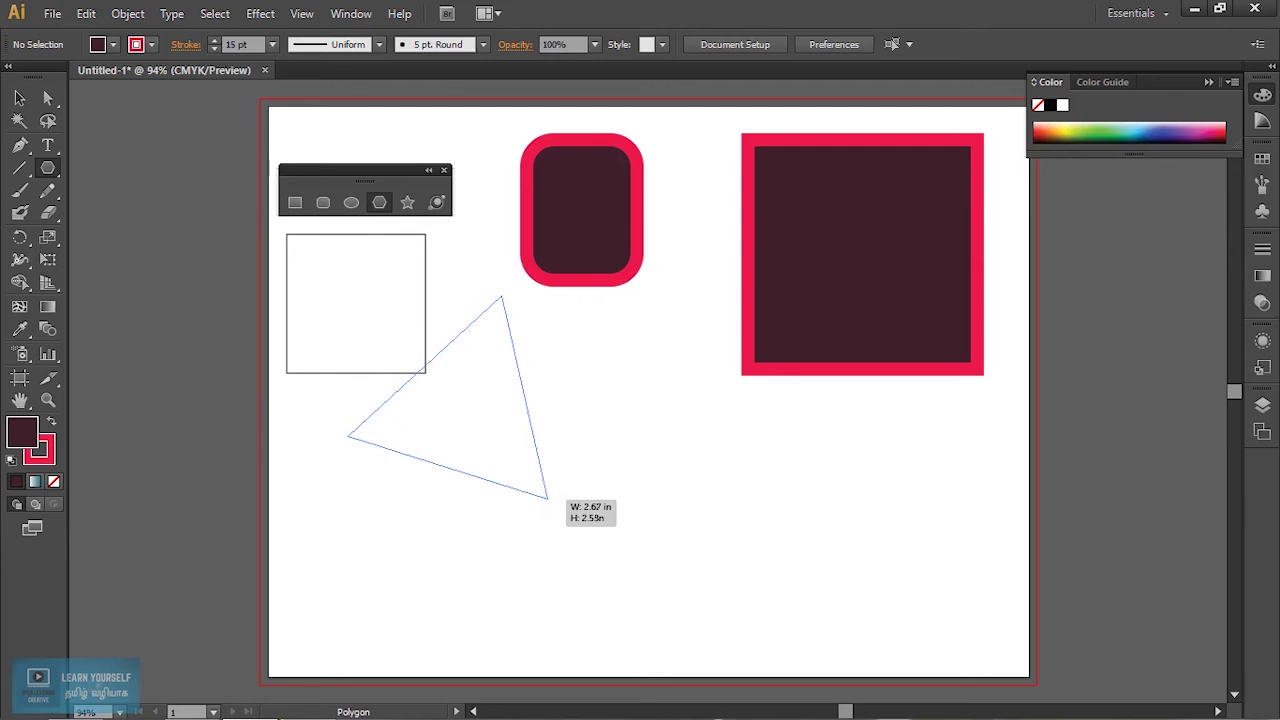
drag(548, 497, 548, 497)
click(19, 97)
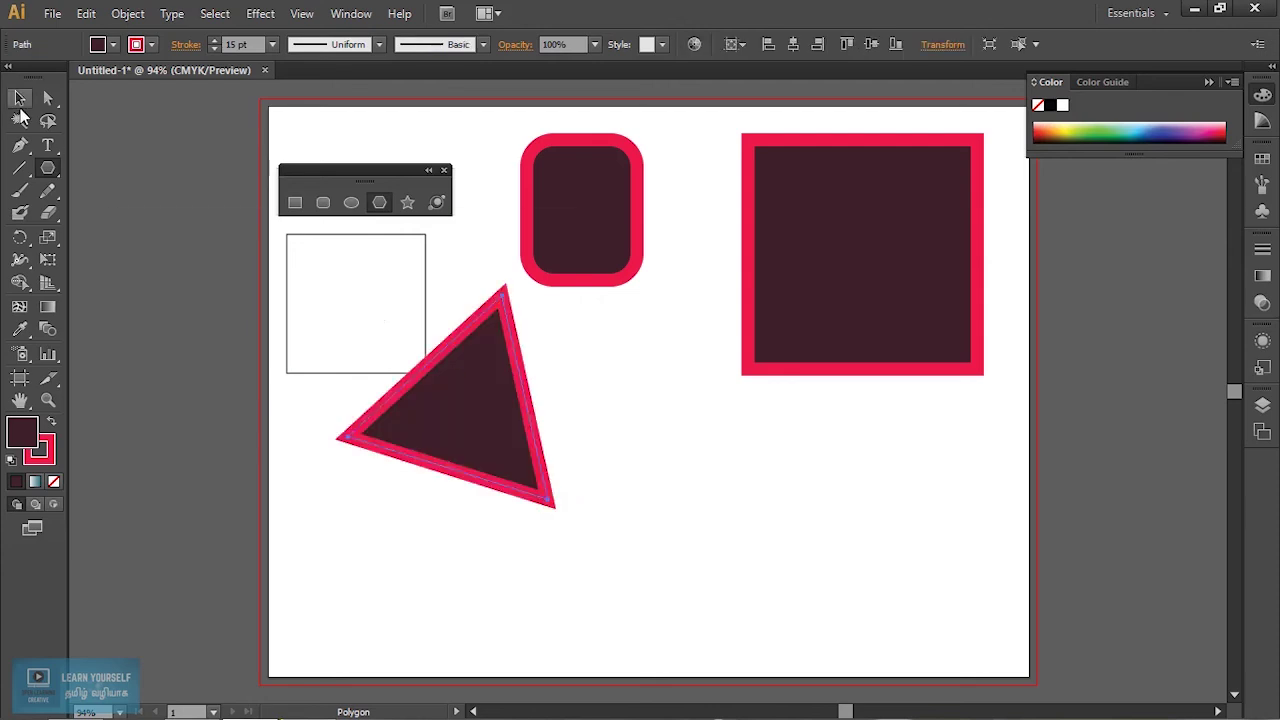
Move the triangle to the lower left and change its fill to dark green (#0F4F1E).
drag(479, 427, 354, 531)
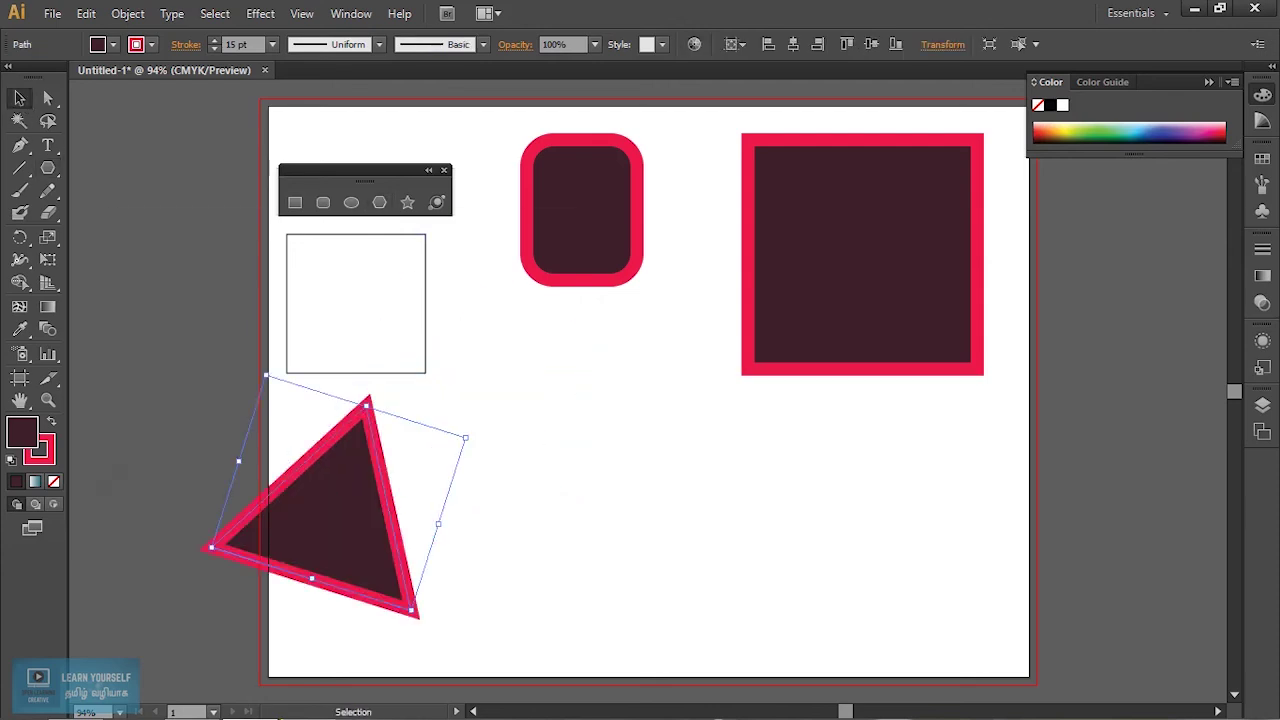
double_click(22, 432)
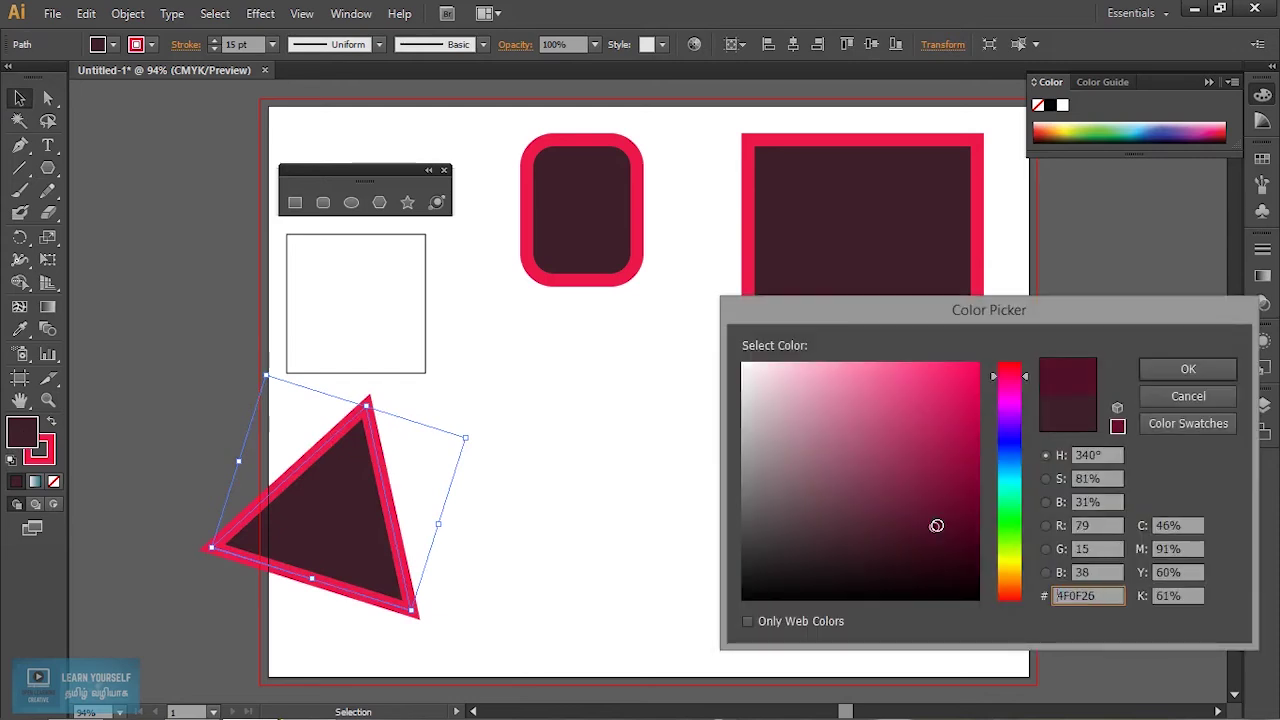
drag(1010, 534, 1010, 512)
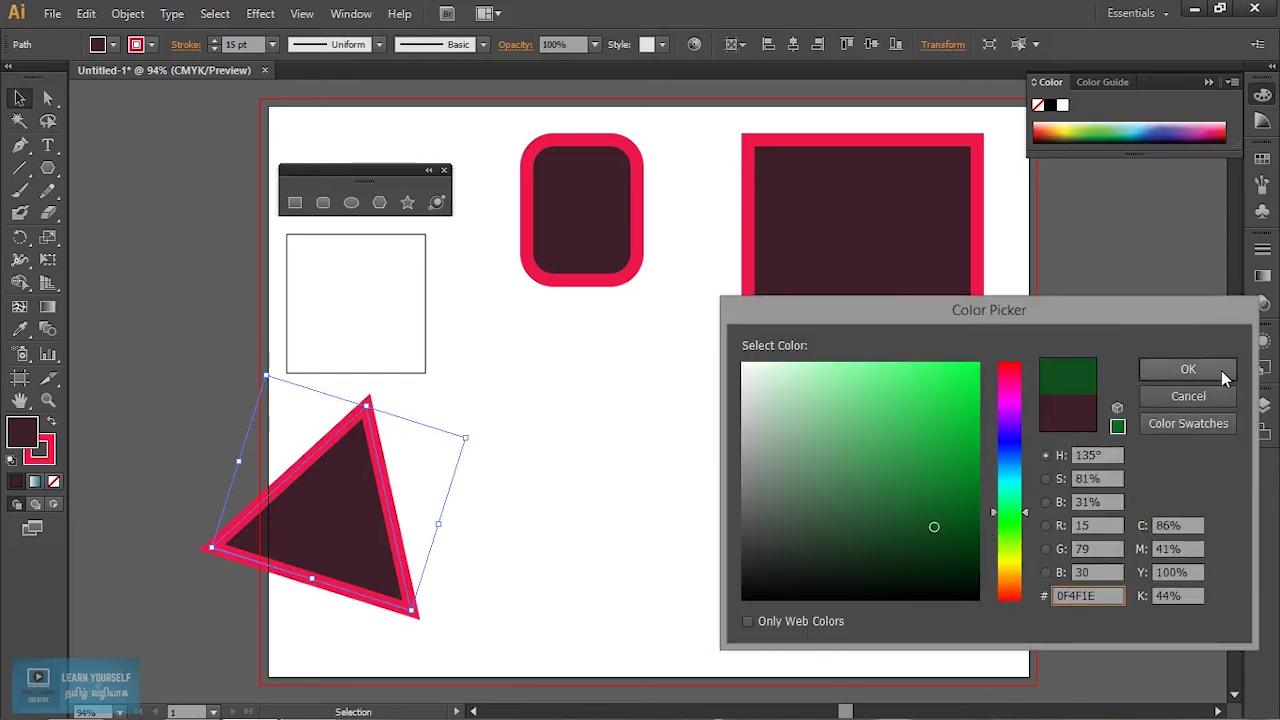
click(1188, 369)
click(407, 202)
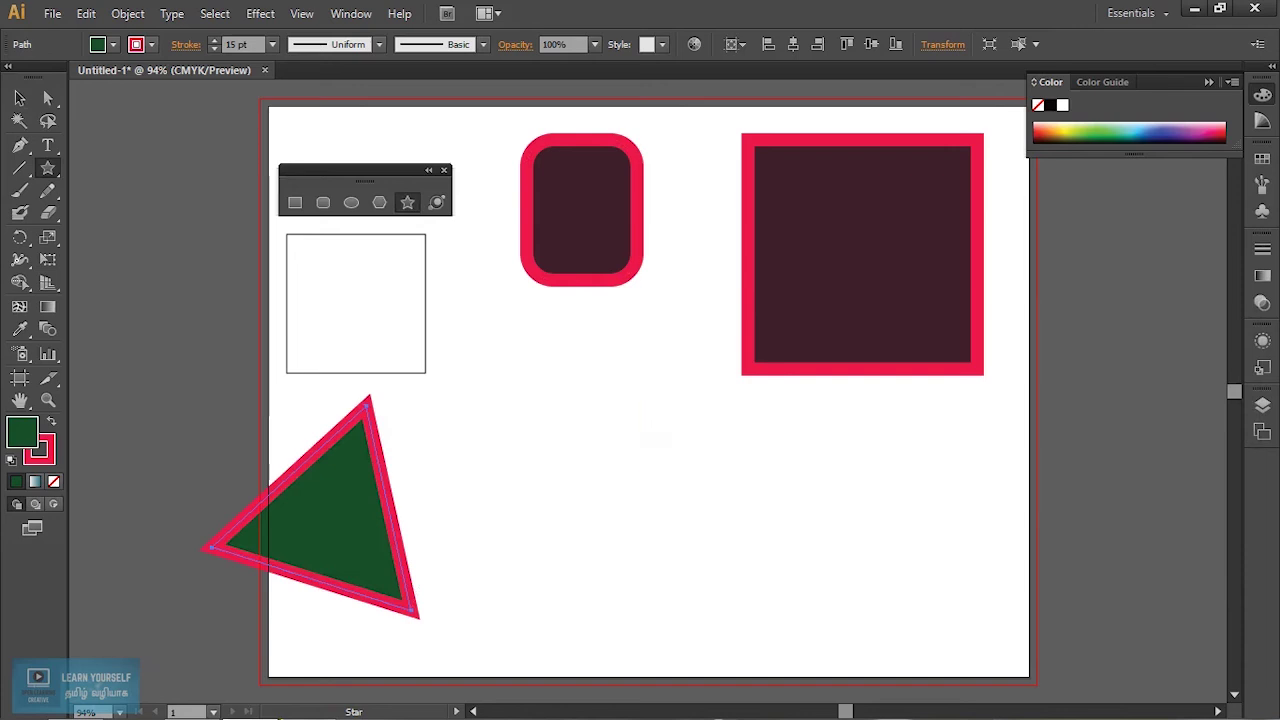
Draw a star with extra points mid-artboard, then undo it for having too many spikes.
drag(637, 469, 715, 559)
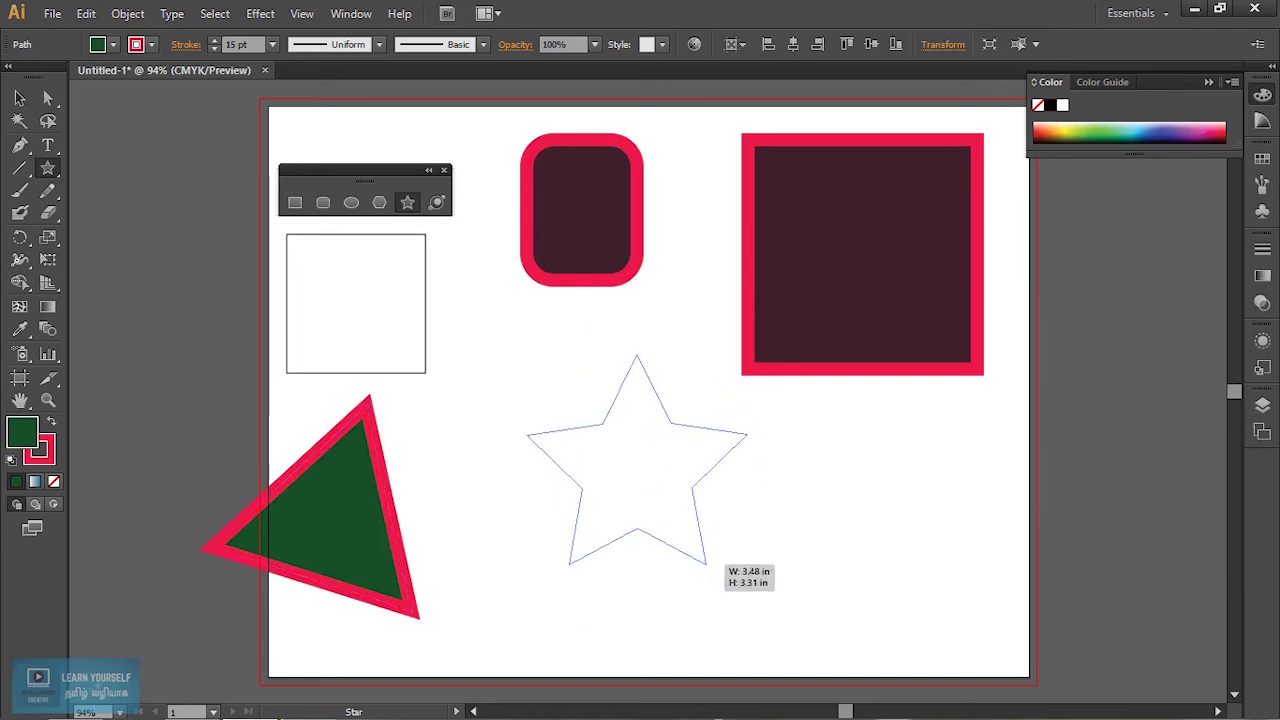
key(Up)
key(Up)
key(Up)
key(Up)
key(Up)
key(Up)
key(Up)
key(Up)
key(Up)
key(Up)
key(Up)
key(Up)
key(Up)
key(Up)
key(Up)
key(Up)
key(Up)
key(Up)
key(Up)
key(Up)
key(Up)
key(Up)
key(Up)
key(Up)
key(Up)
key(Up)
key(Up)
drag(716, 560, 716, 560)
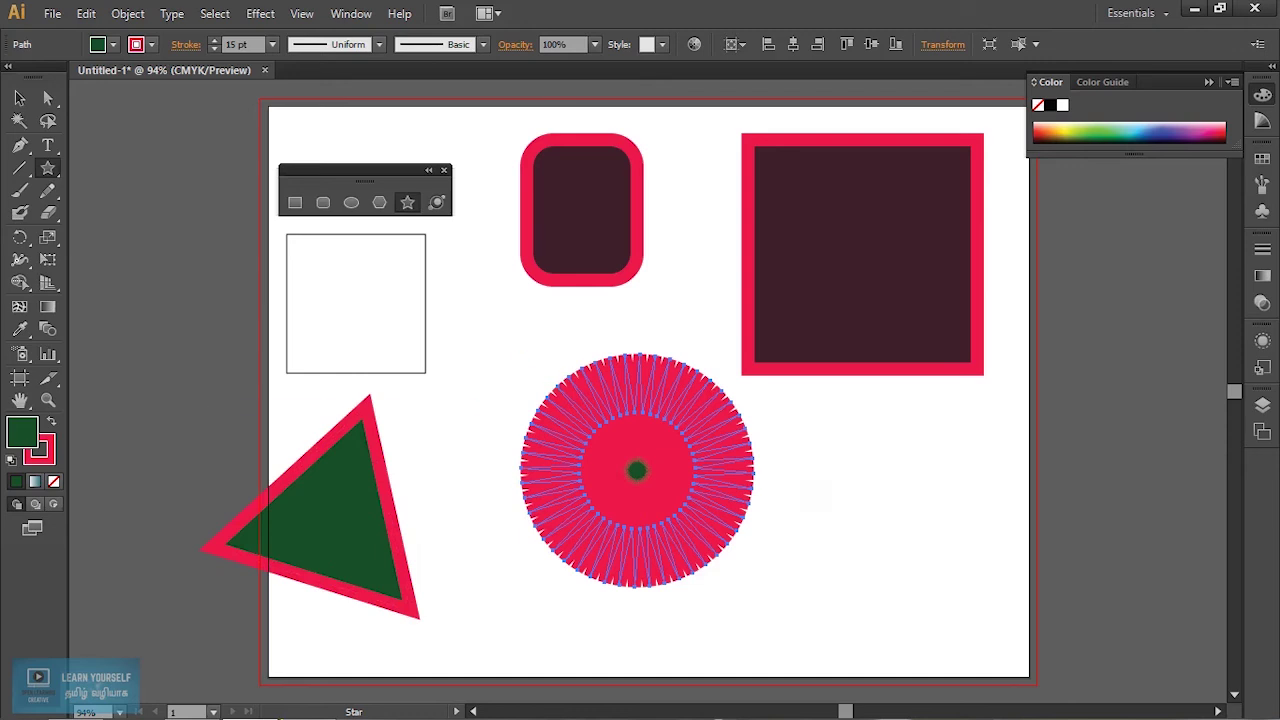
key(ctrl+z)
Redraw a starburst with fewer points and move it toward the lower-right corner.
drag(660, 440, 772, 546)
key(Down)
key(Down)
key(Down)
key(Down)
key(Down)
key(Down)
key(Down)
key(Down)
key(Down)
key(Down)
key(Down)
key(Down)
drag(772, 546, 771, 545)
key(Down)
key(Down)
key(Down)
key(Down)
key(Down)
key(Down)
key(Down)
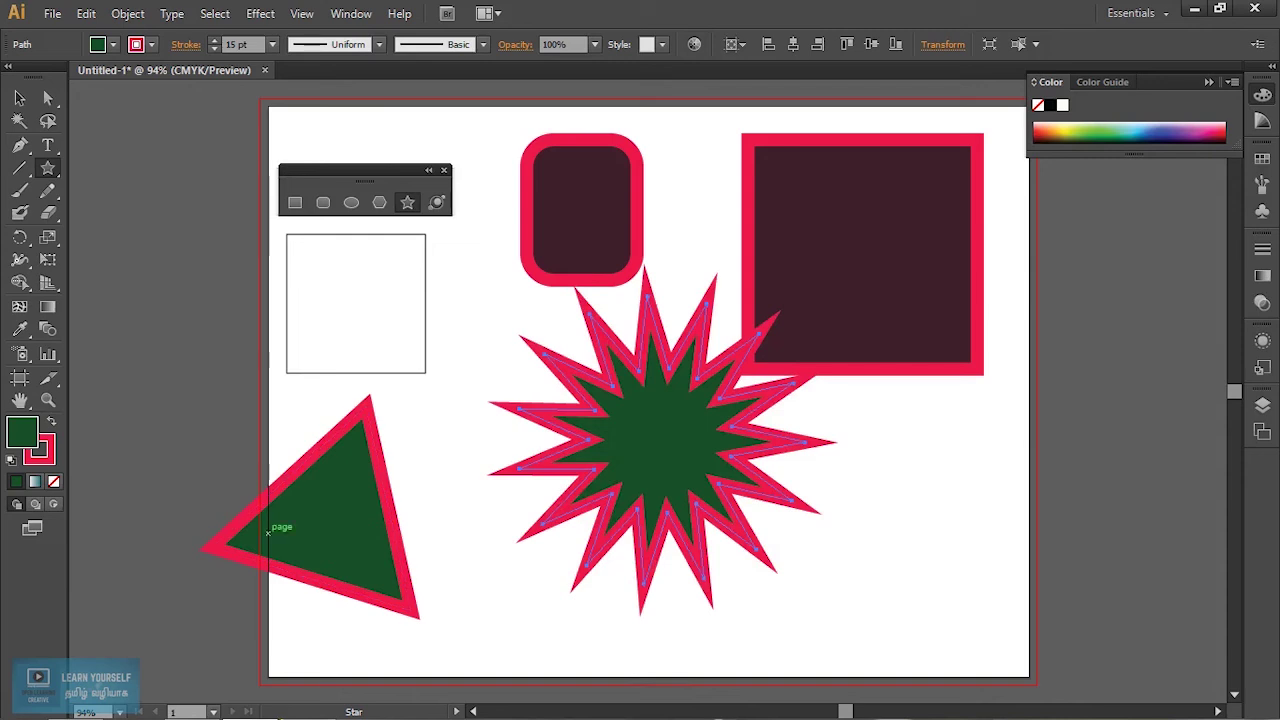
click(19, 97)
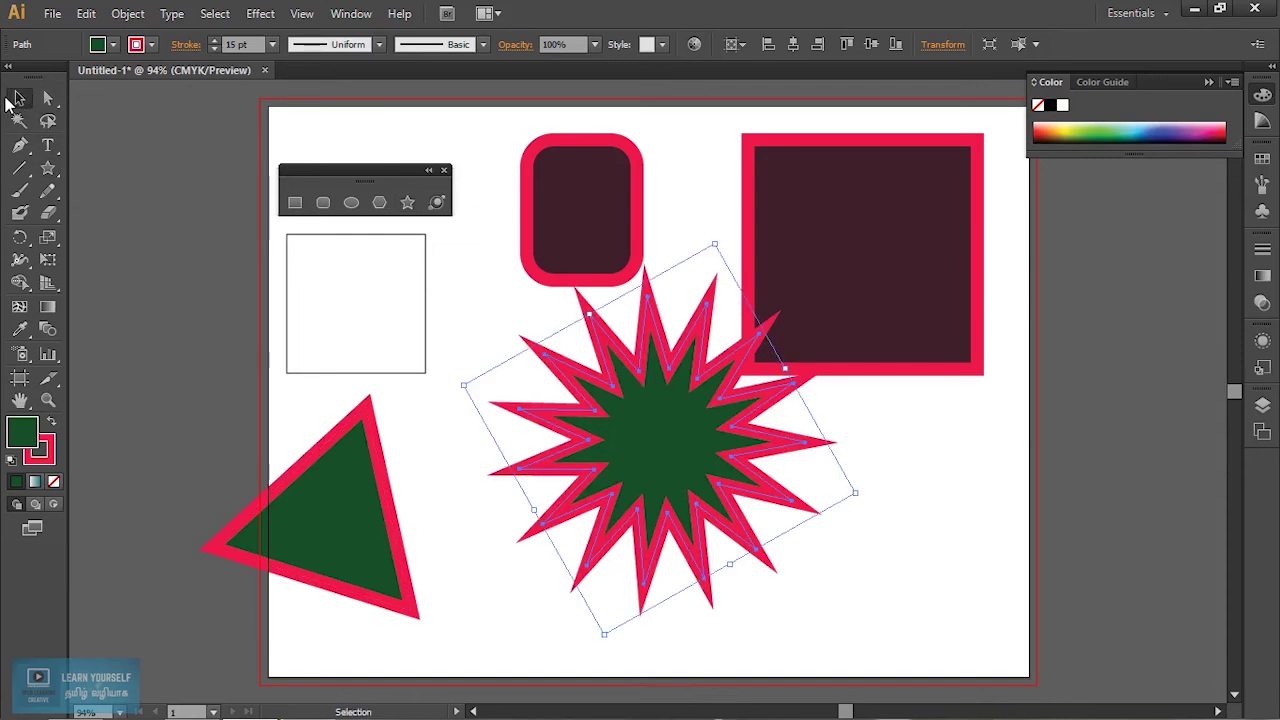
drag(654, 440, 984, 535)
Add a lens flare centred over the upper shapes with its end ring below.
click(700, 450)
click(443, 207)
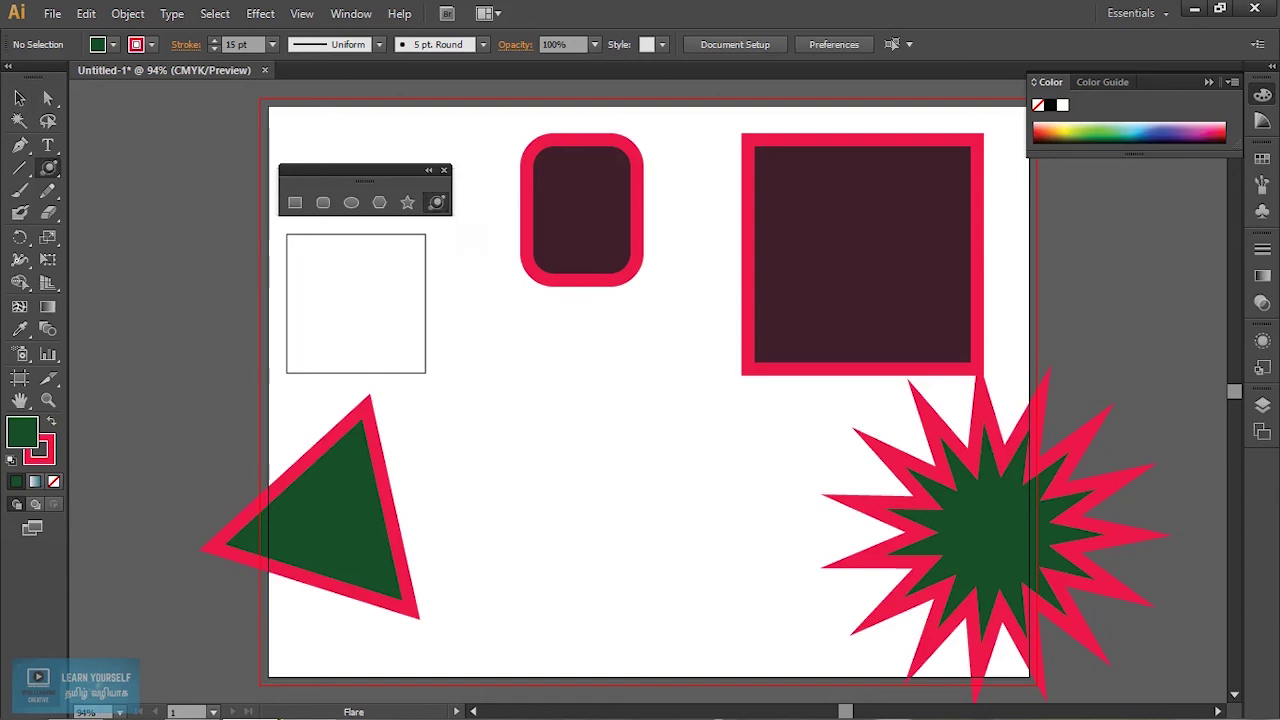
mouse_move(683, 320)
mouse_down()
mouse_move(790, 360)
mouse_move(753, 347)
mouse_up()
click(558, 525)
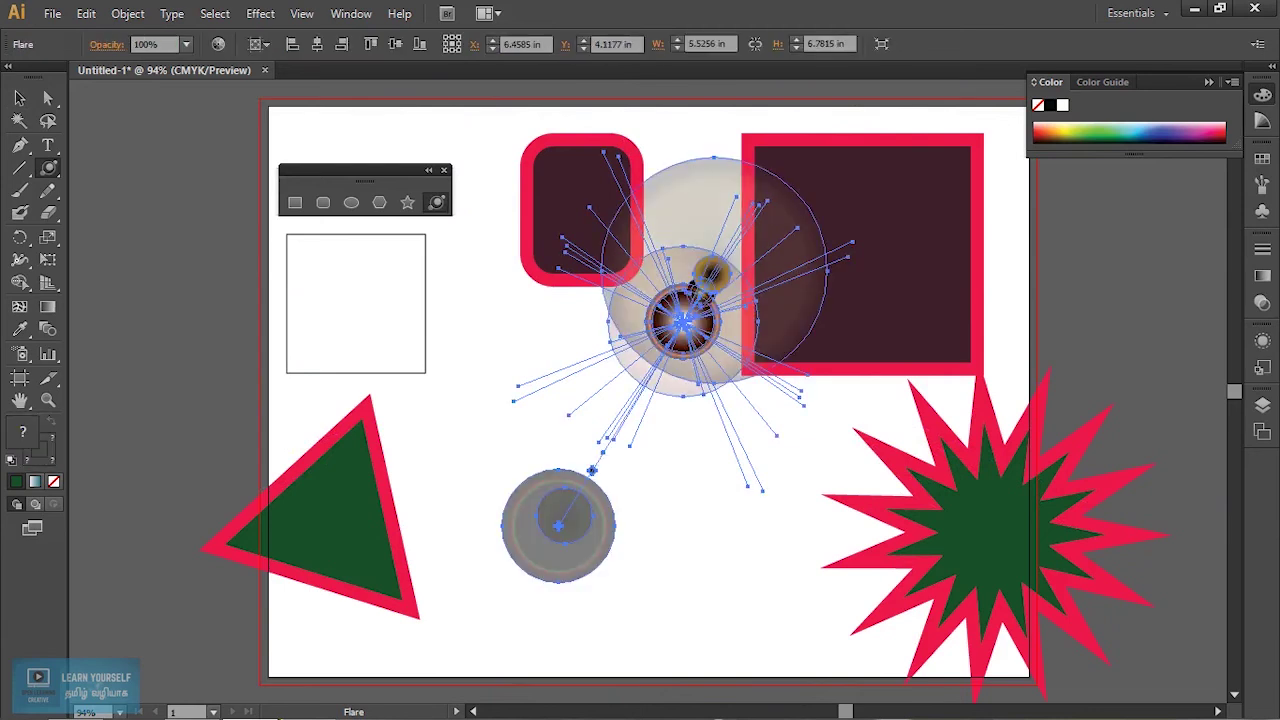
click(19, 97)
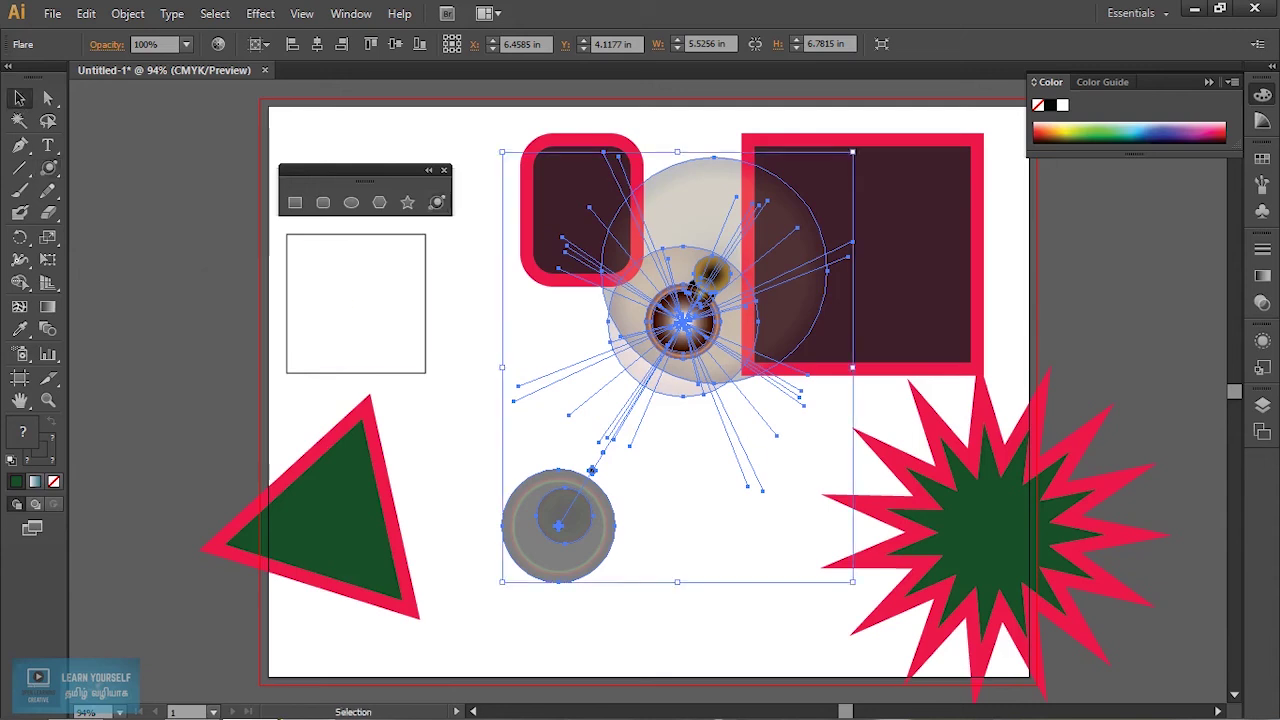
click(450, 640)
Reposition the lens flare left and lower, centred just below the rounded rectangle, using isolation mode.
drag(683, 318, 1057, 295)
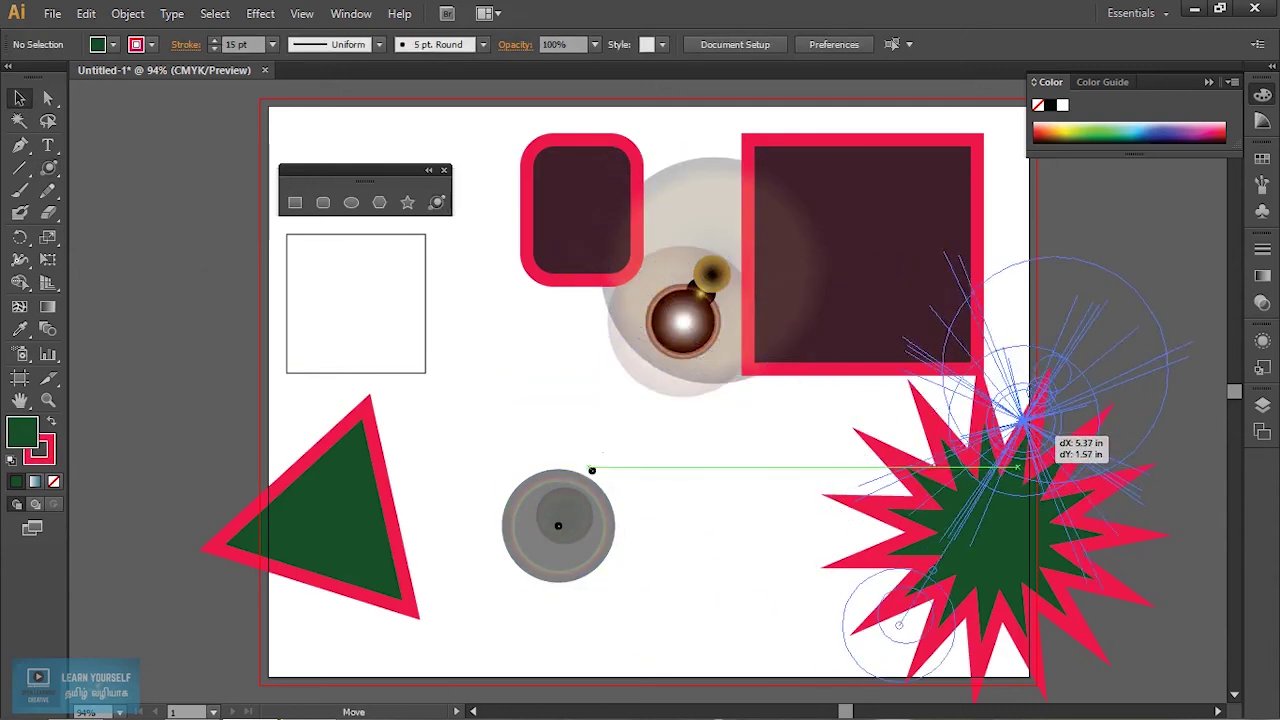
drag(1057, 295, 740, 352)
drag(650, 502, 556, 502)
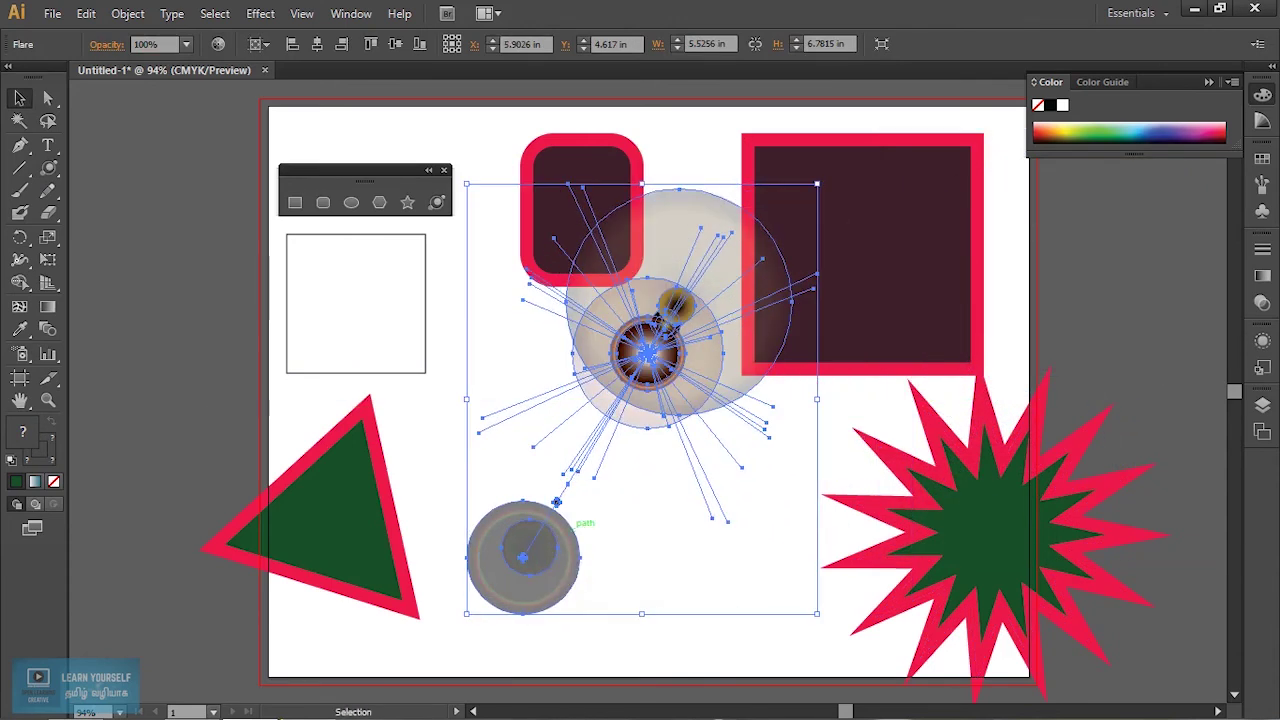
drag(556, 502, 580, 494)
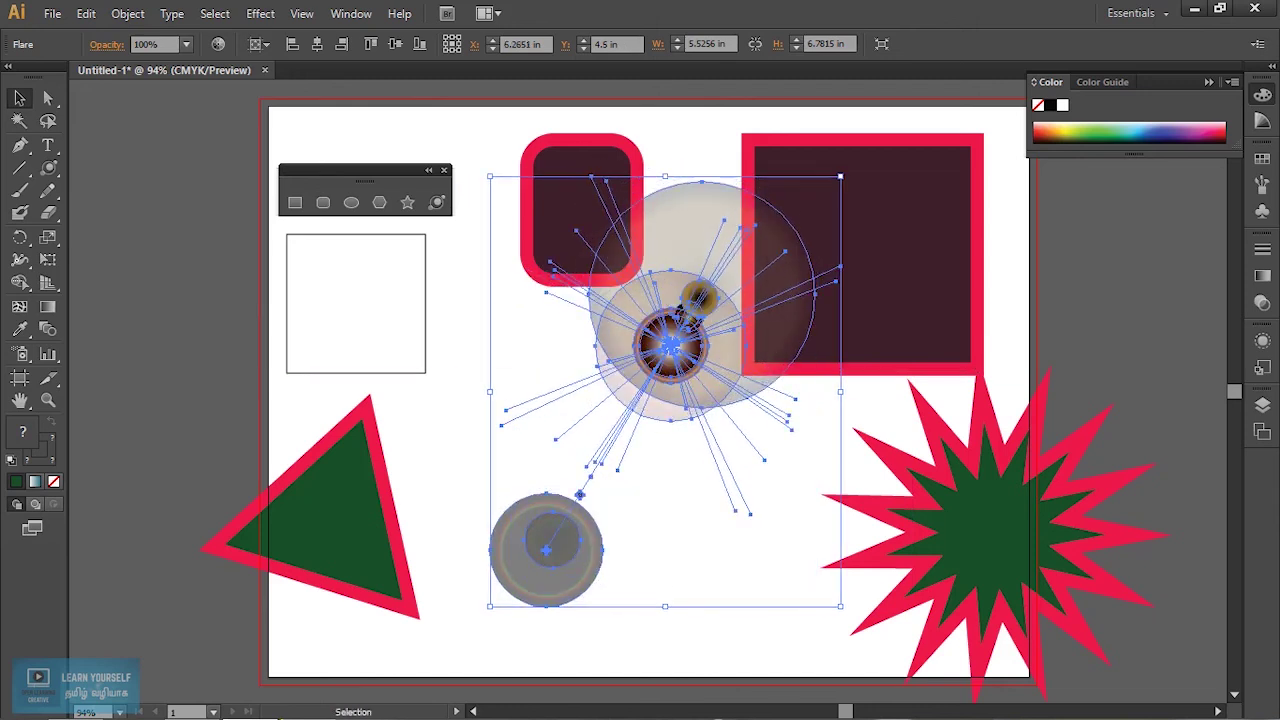
click(580, 494)
double_click(546, 549)
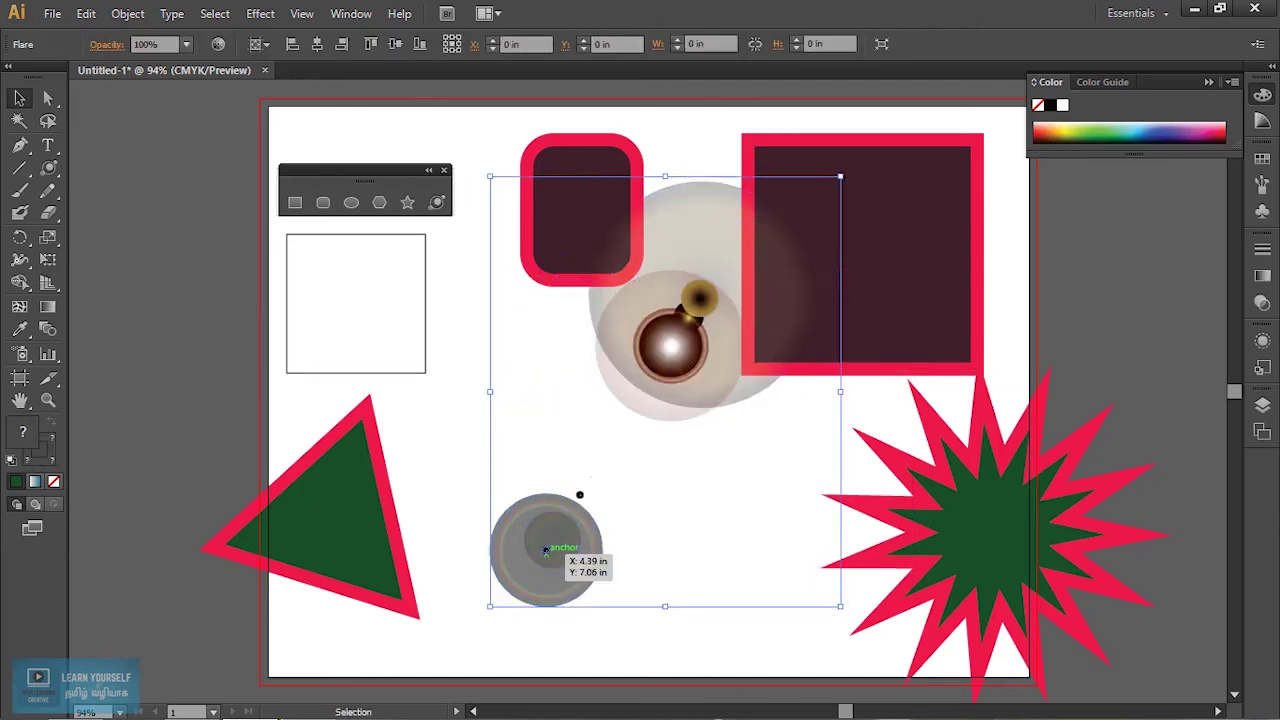
drag(580, 494, 523, 524)
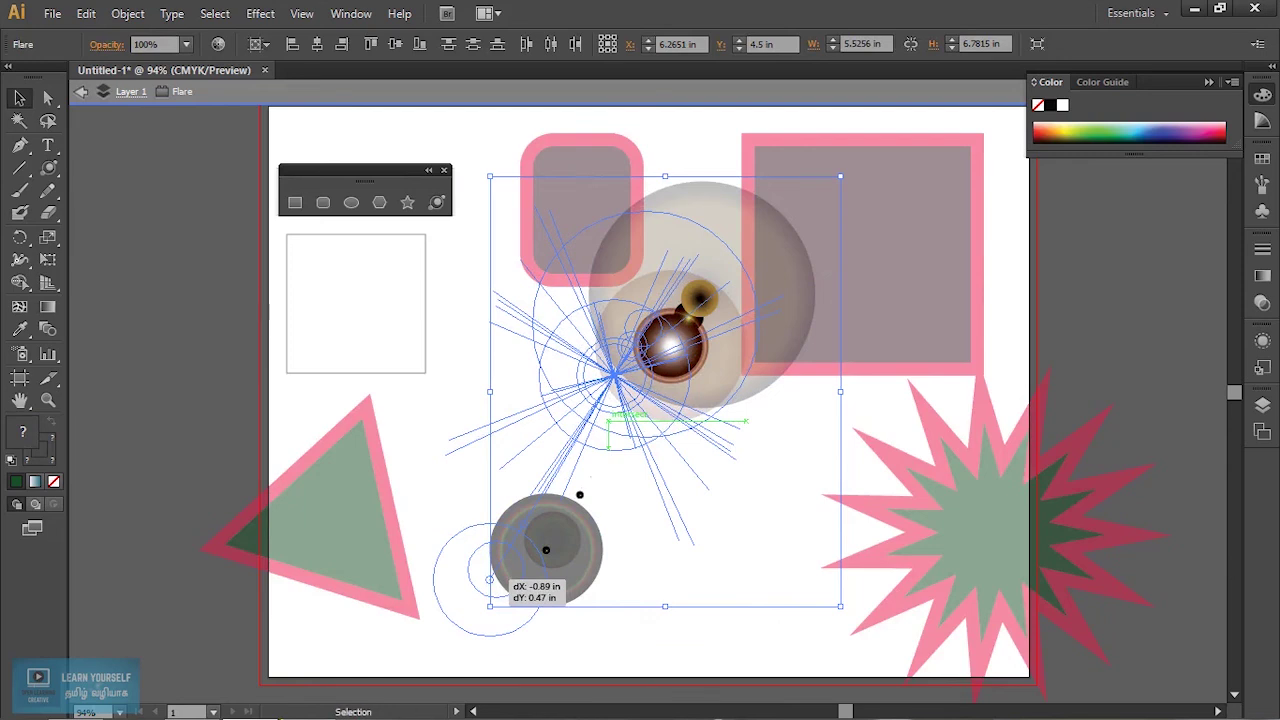
key(Escape)
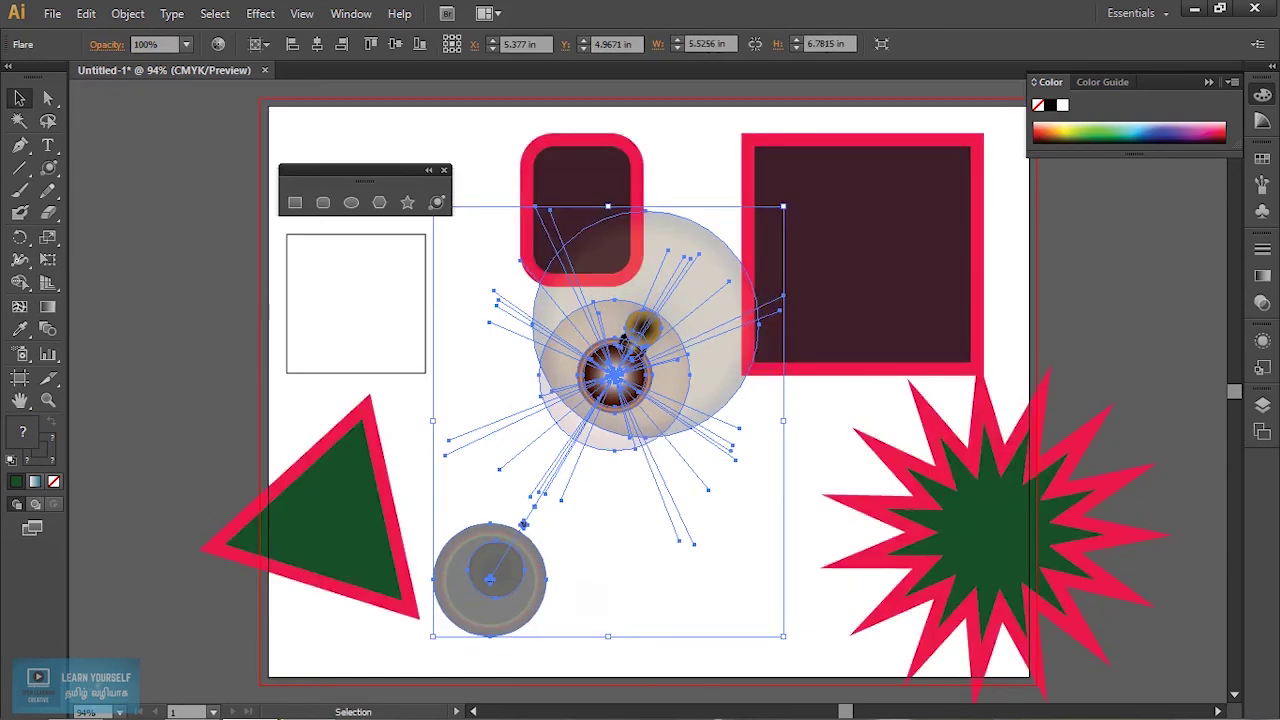